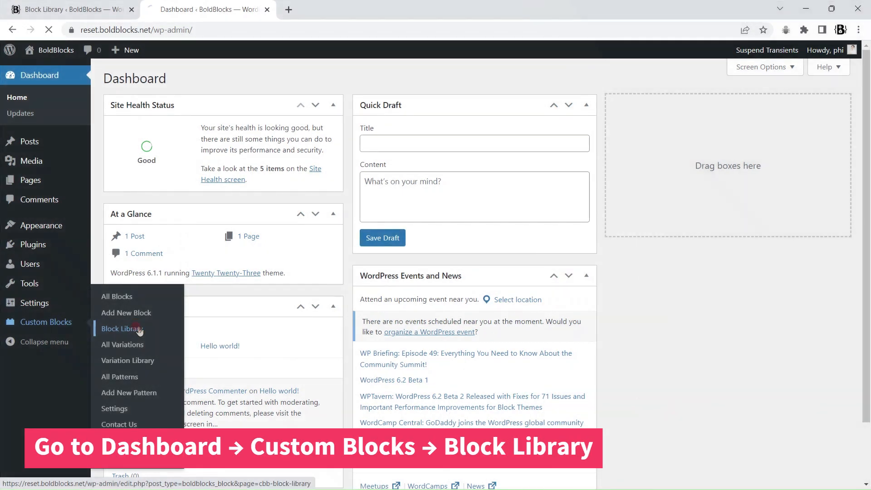
- Open the Custom Blocks library and import the Typing heading block
click(139, 331)
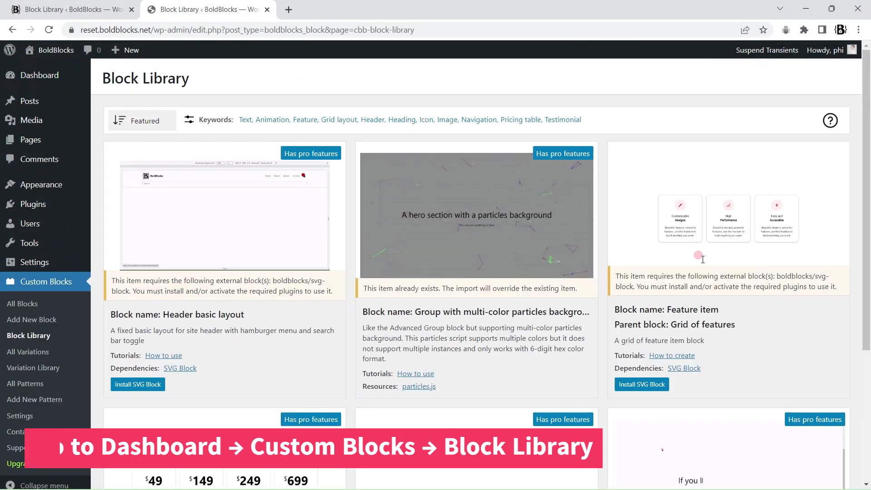
scroll(732, 233, down, 4)
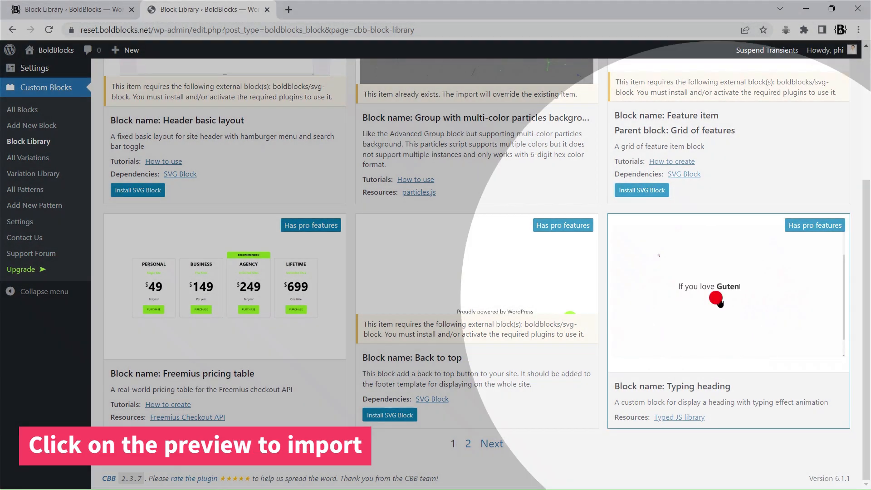
click(716, 300)
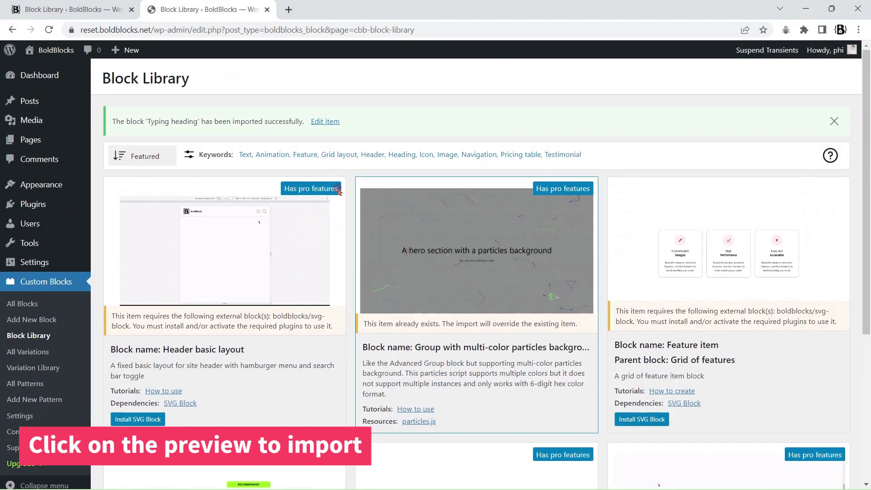
- Open the imported Typing heading block for editing in a new browser tab
right_click(345, 114)
right_click(319, 122)
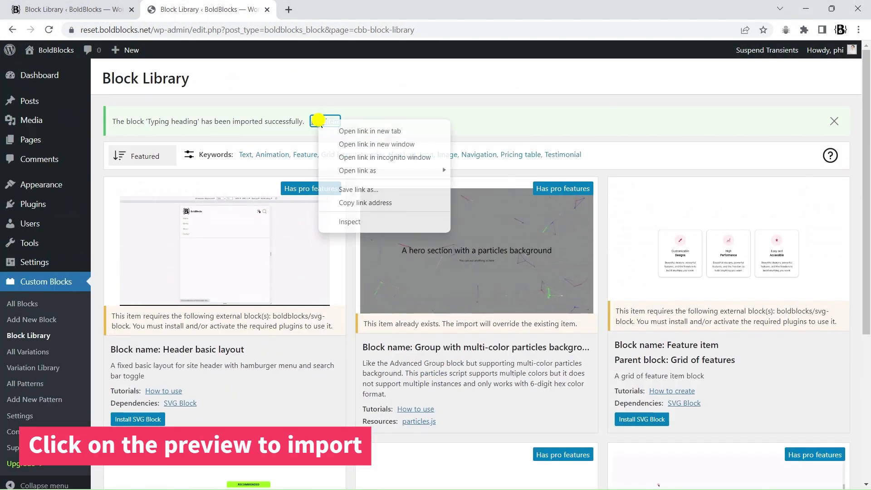
click(352, 131)
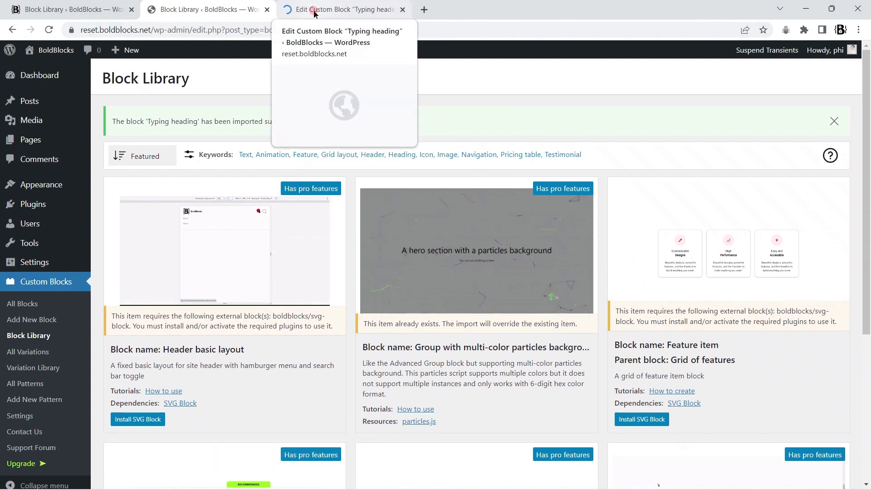
click(311, 9)
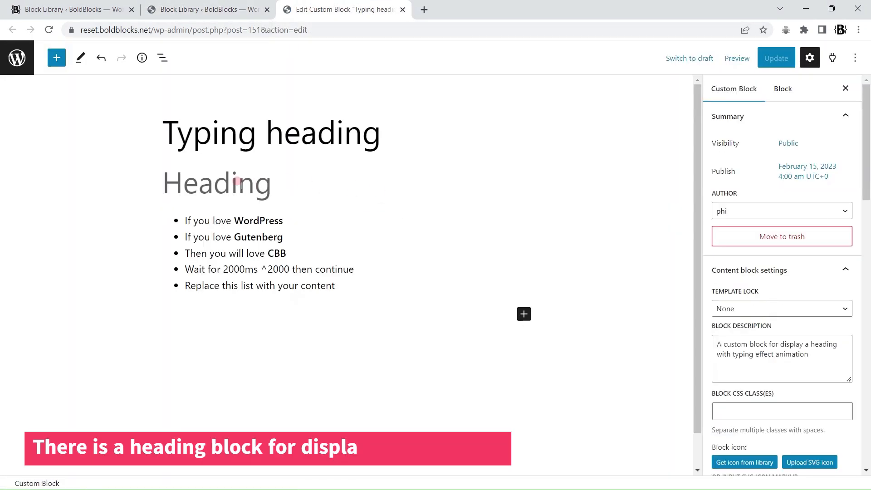
- Inspect the block's heading and list elements, including the additional CSS class assigned to each
click(216, 178)
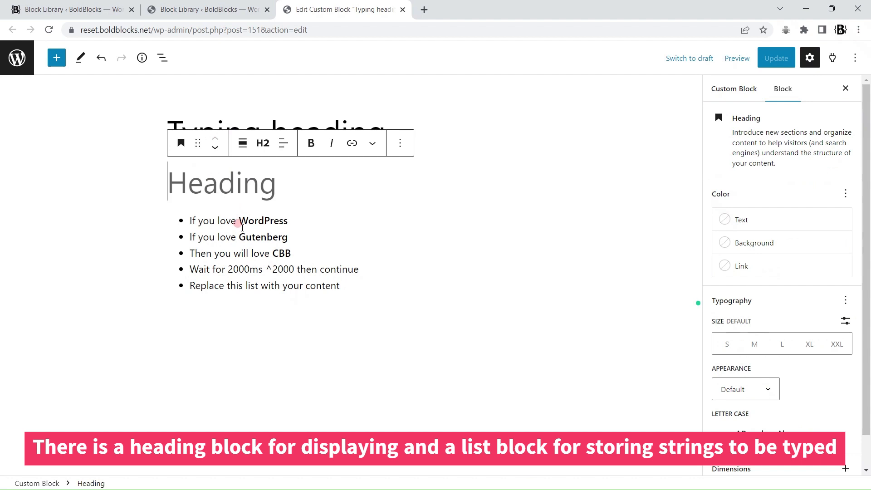
click(233, 222)
click(177, 182)
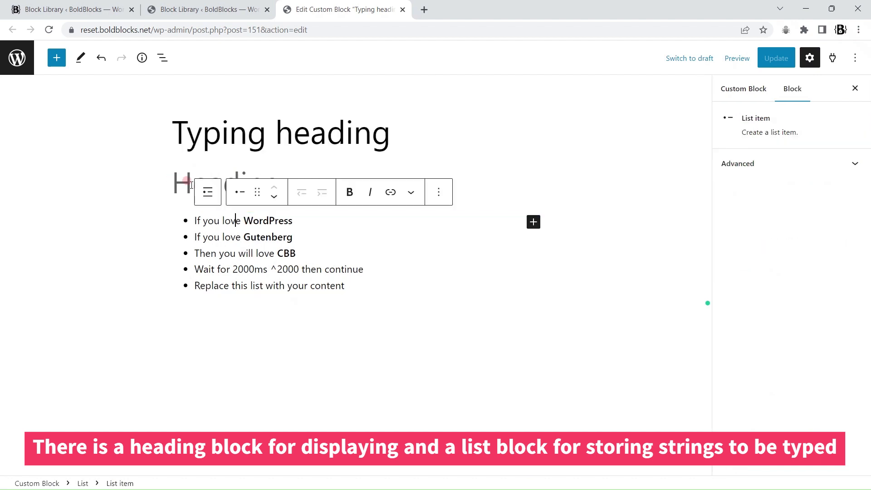
click(208, 192)
click(763, 377)
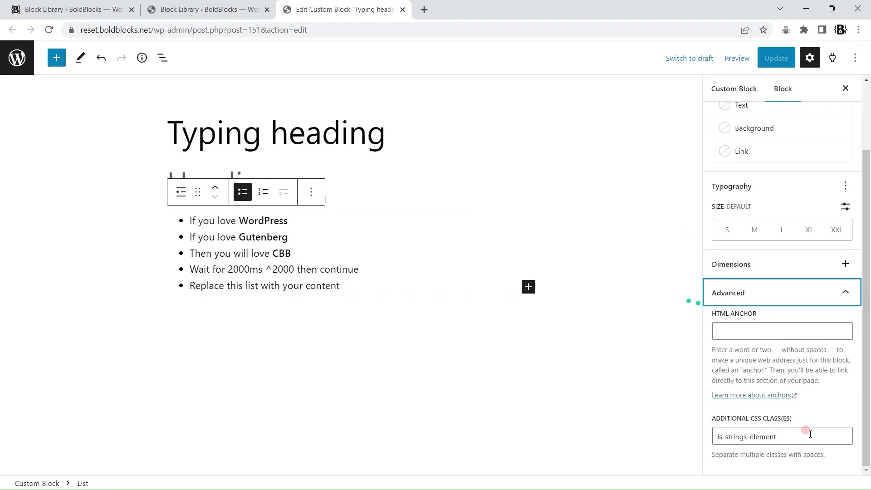
drag(810, 435, 457, 286)
click(243, 168)
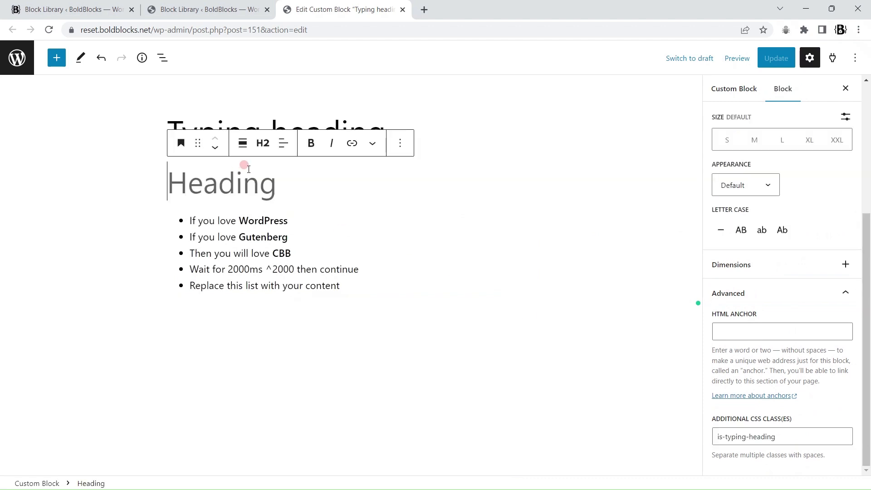
click(793, 445)
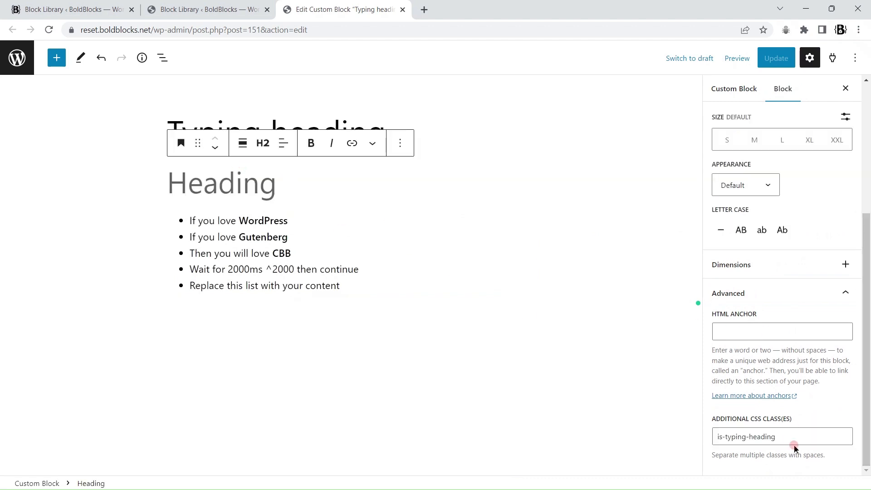
- Review the block's custom attributes Help, type-speed, loop and strings by expanding each one in the custom block settings
click(707, 89)
scroll(793, 255, down, 3)
click(793, 255)
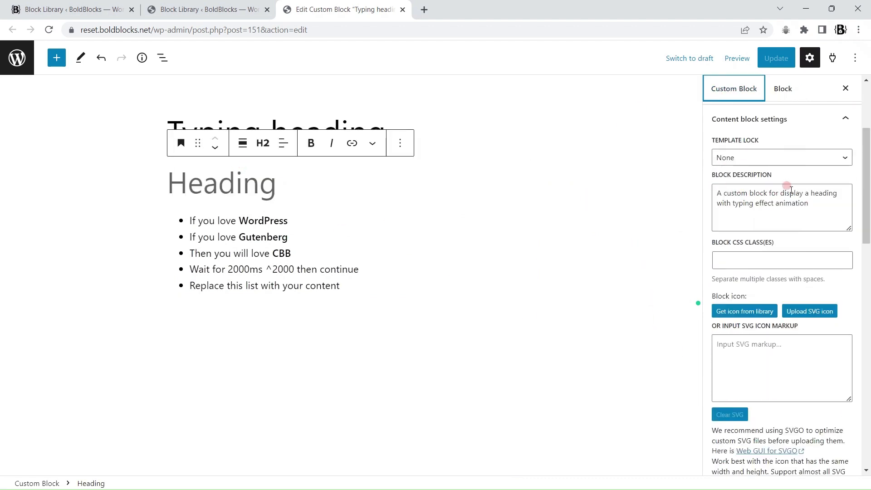
scroll(790, 191, down, 12)
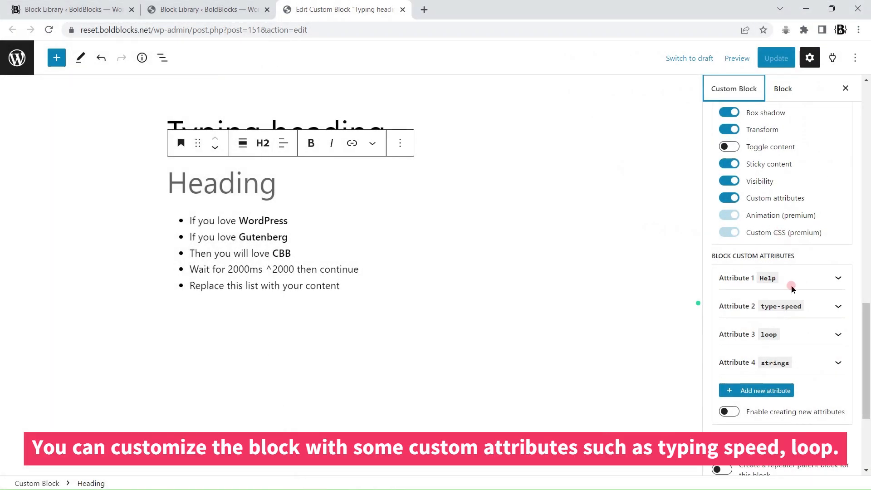
click(839, 278)
scroll(832, 273, down, 5)
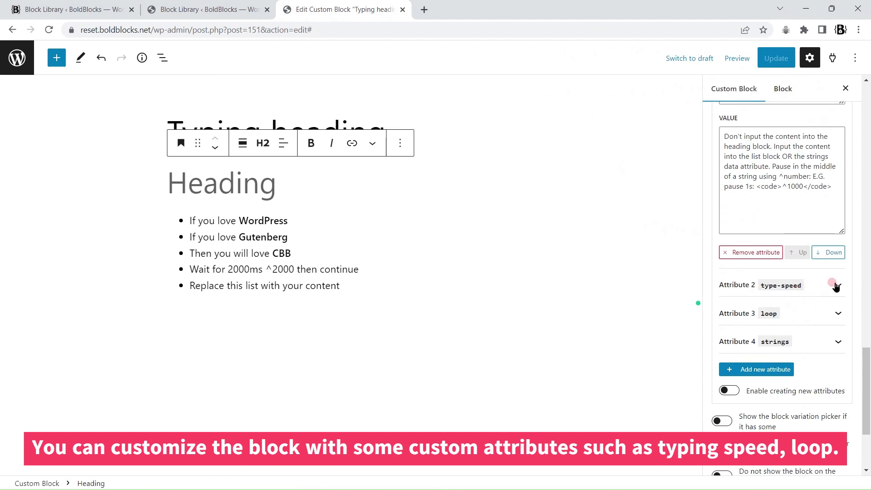
click(839, 286)
scroll(830, 277, down, 3)
scroll(825, 272, down, 6)
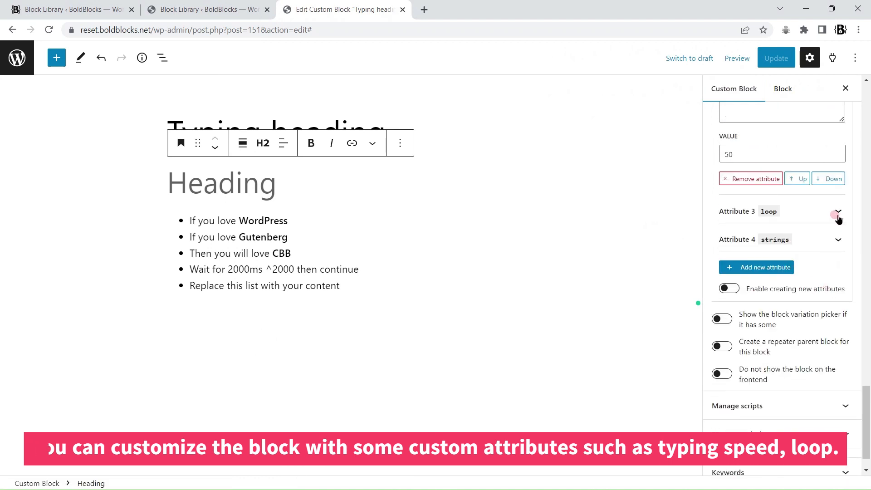
click(838, 214)
scroll(832, 259, up, 3)
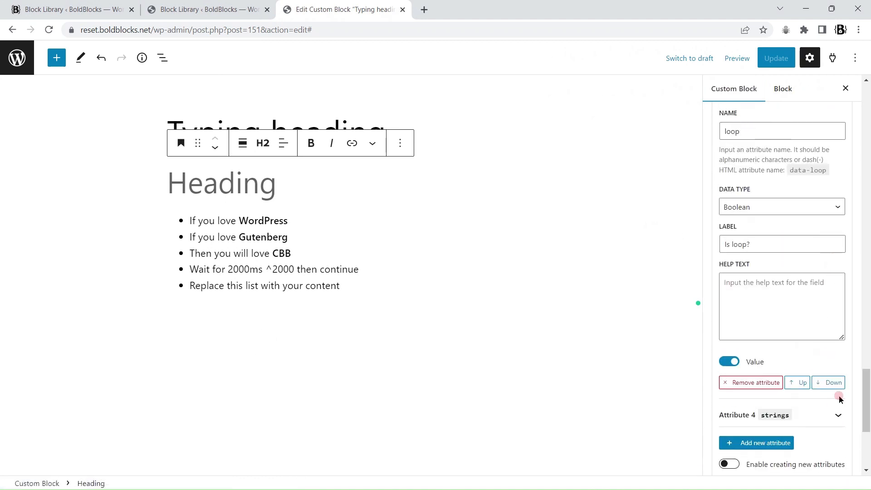
click(838, 415)
scroll(812, 235, down, 3)
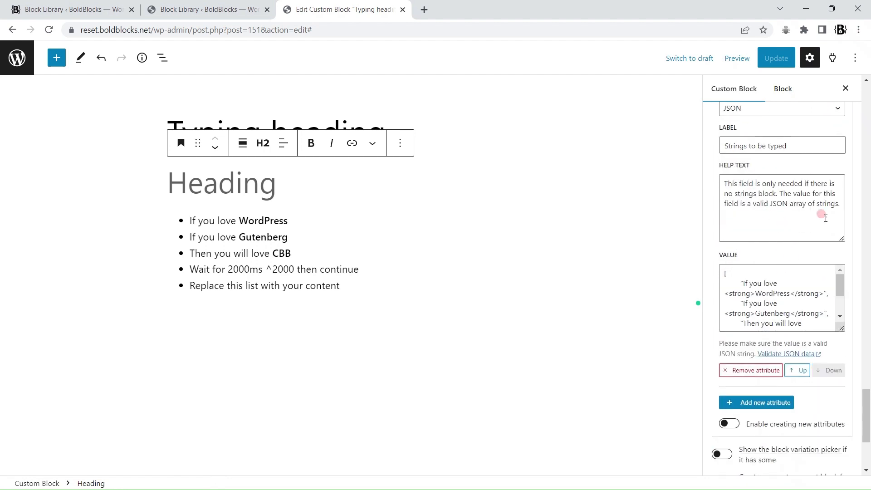
- Check what the script and stylesheet management sections offer for this block
scroll(825, 300, down, 8)
click(841, 365)
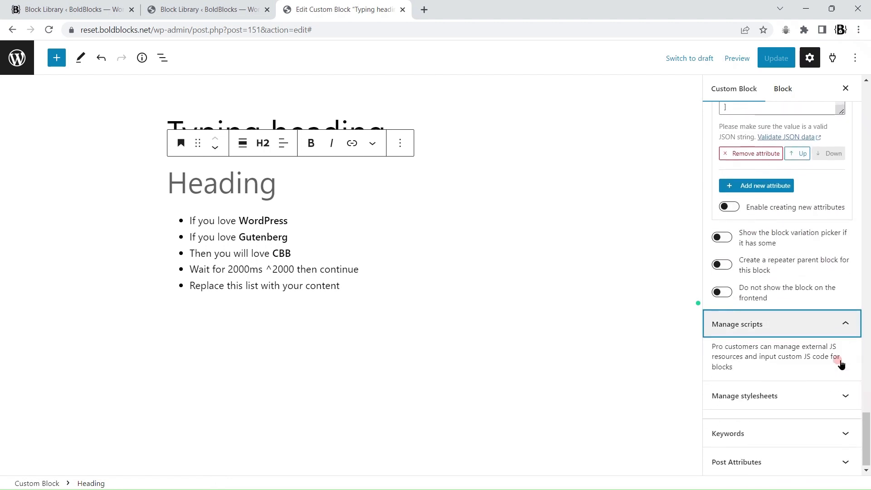
click(844, 395)
- Import the Typing heading block on the pro.boldblocks.net site and open it for editing
click(67, 3)
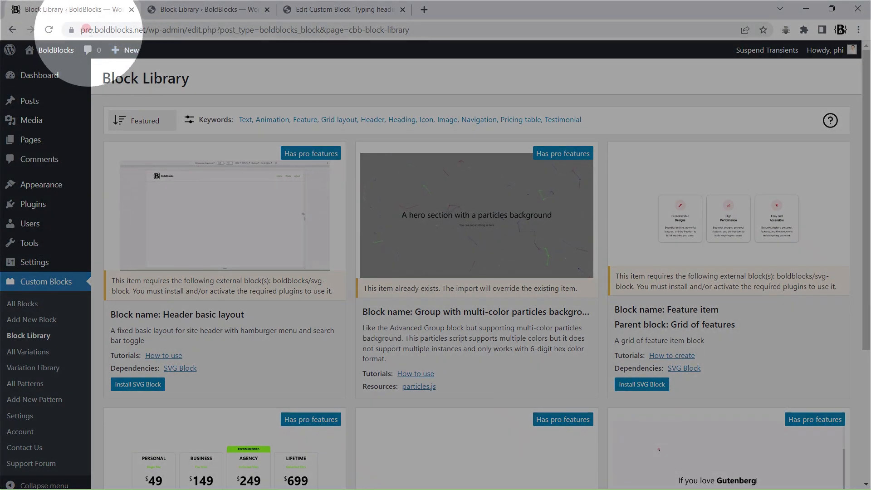
scroll(767, 358, down, 5)
scroll(723, 302, up, 5)
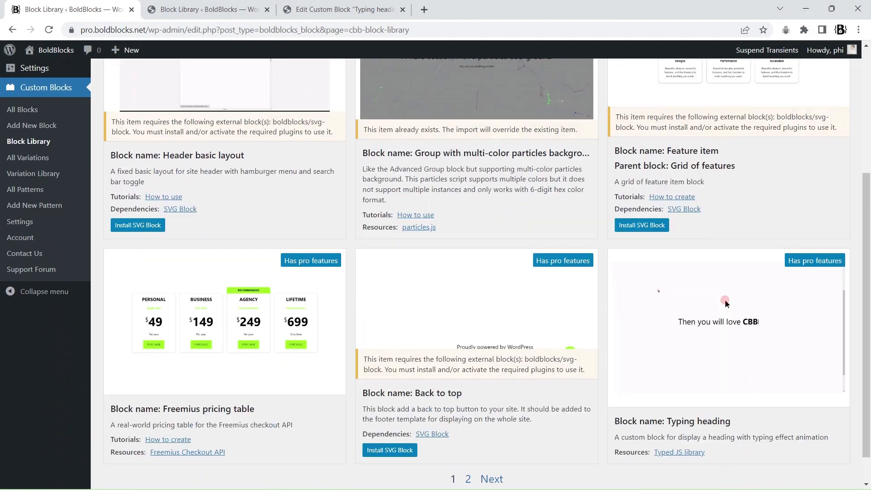
click(323, 121)
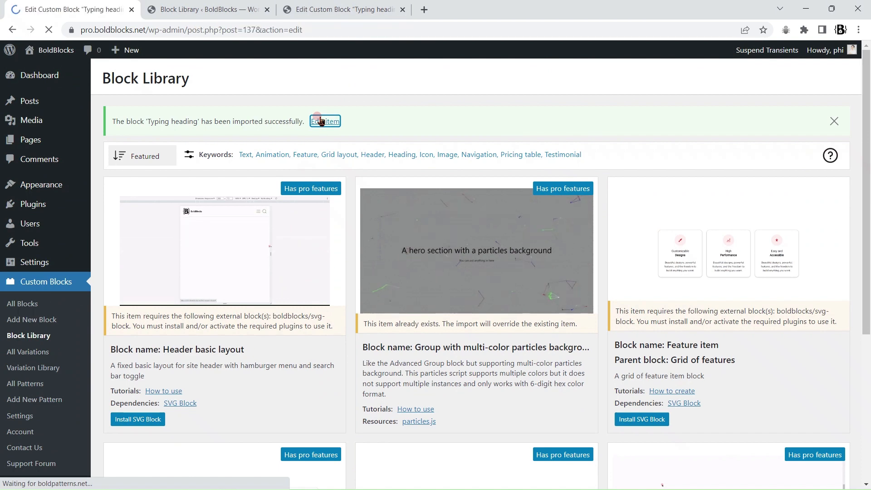
- Examine the block's external typed-js script entry, including its URL and handle
scroll(798, 318, down, 10)
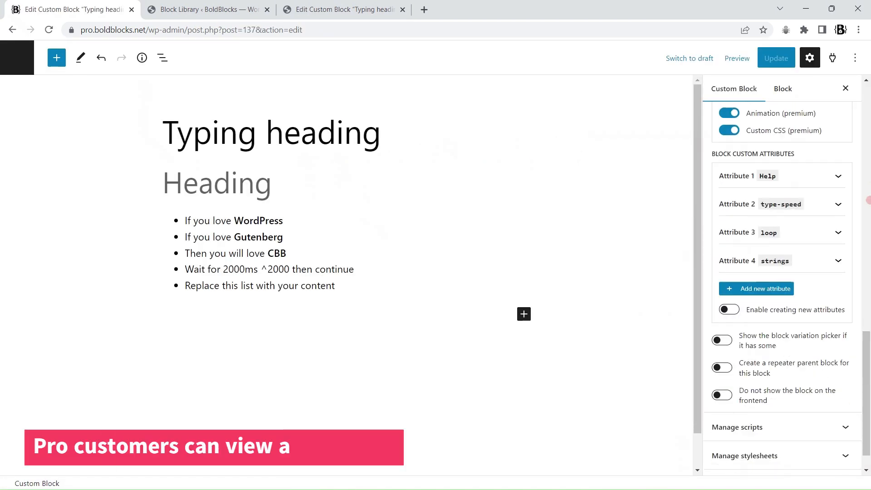
click(851, 404)
drag(867, 358, 867, 319)
click(844, 266)
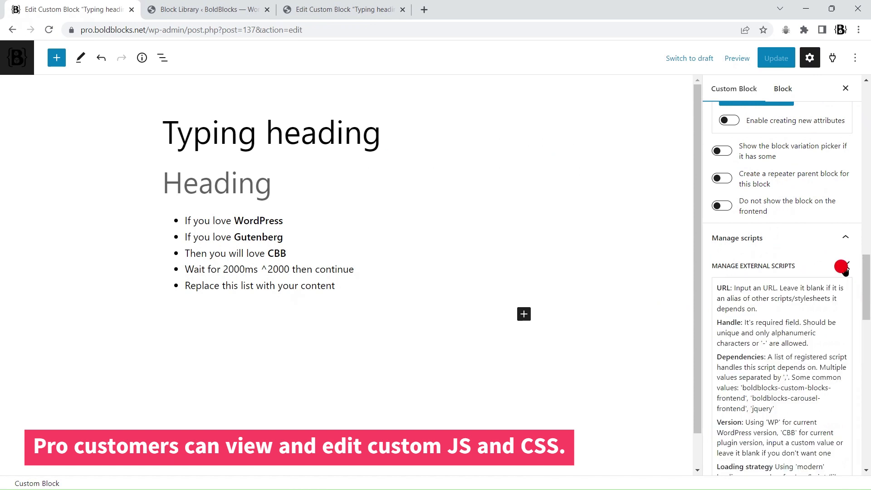
click(844, 266)
click(845, 290)
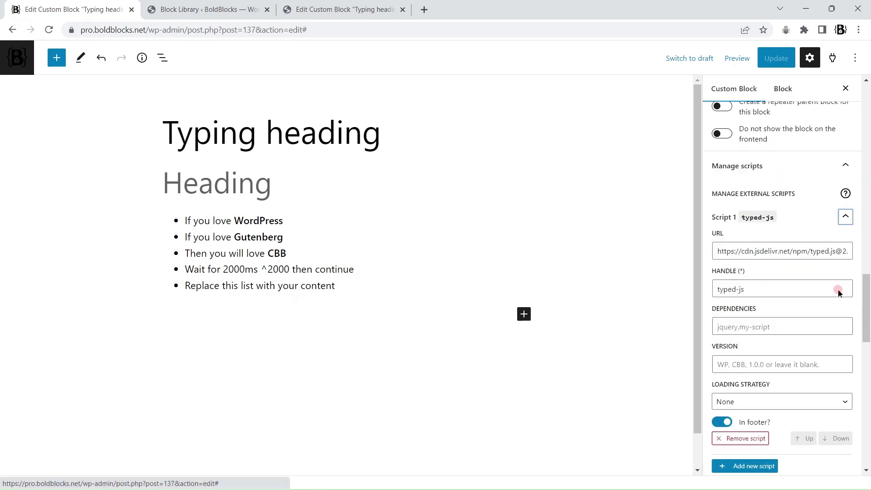
drag(715, 172, 867, 193)
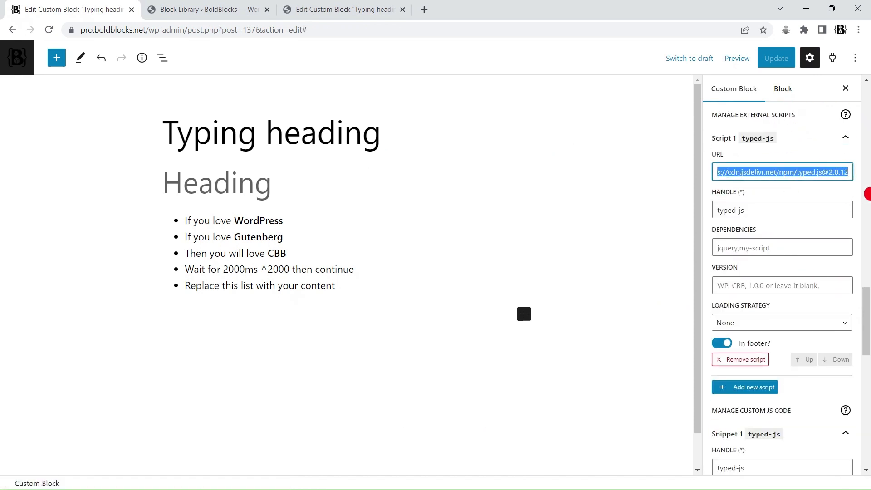
click(776, 211)
- Examine the handle and code of the typed-js custom JS snippet, viewing the code in fullscreen mode
scroll(831, 268, down, 3)
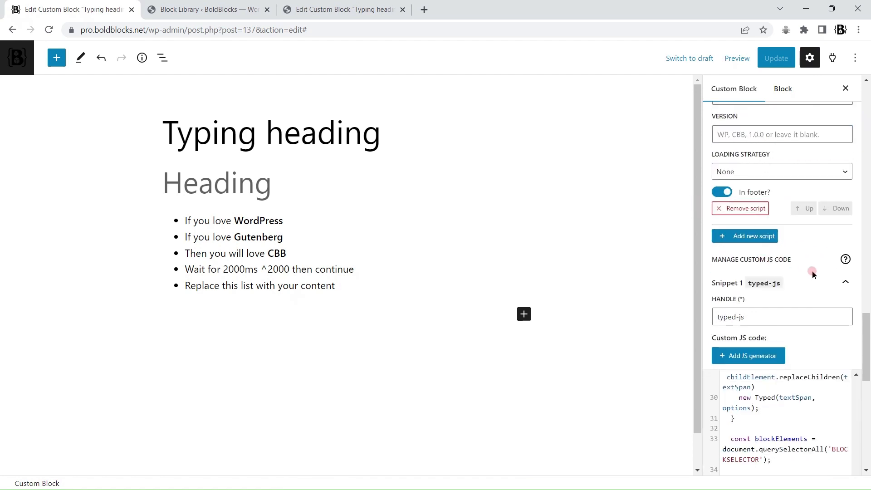
drag(777, 317, 696, 301)
scroll(829, 321, down, 3)
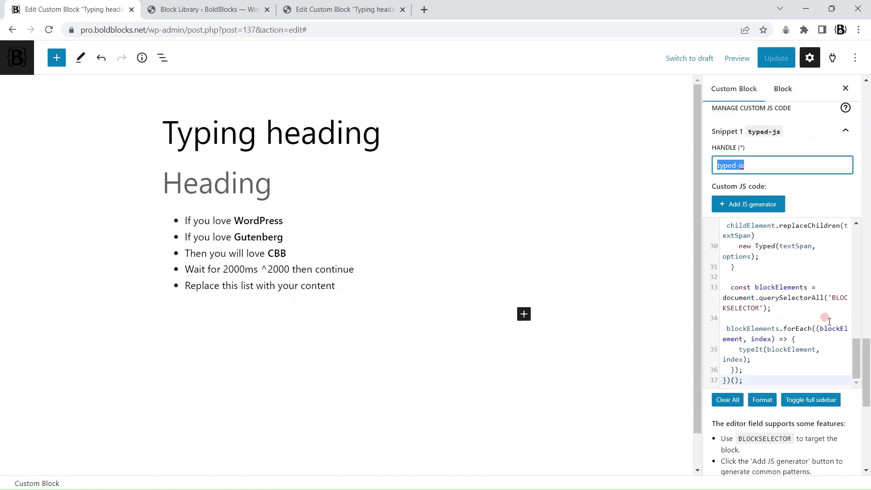
click(792, 304)
key(F11)
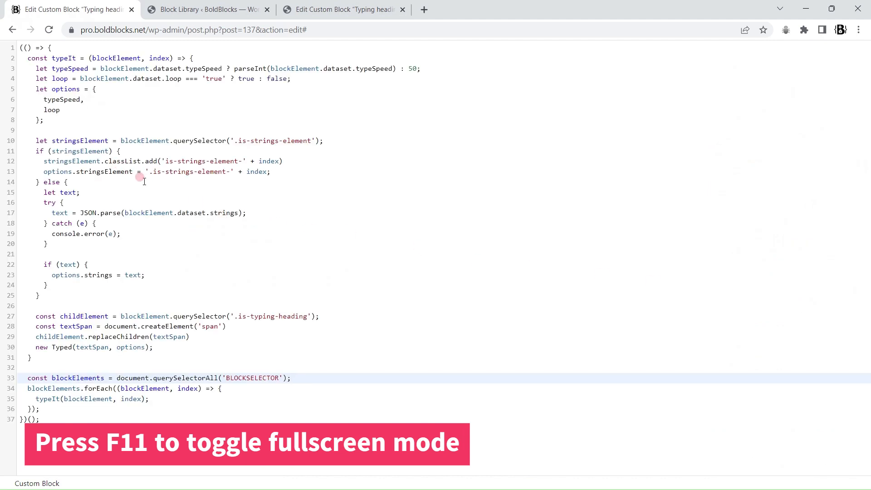
key(F11)
scroll(766, 328, down, 10)
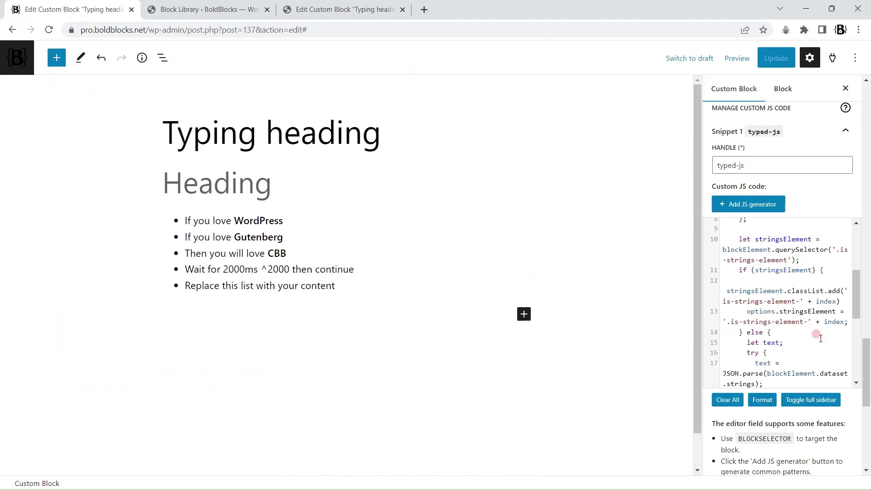
- Examine the cbb-typing-heading custom CSS snippet in the stylesheet settings
scroll(862, 358, down, 2)
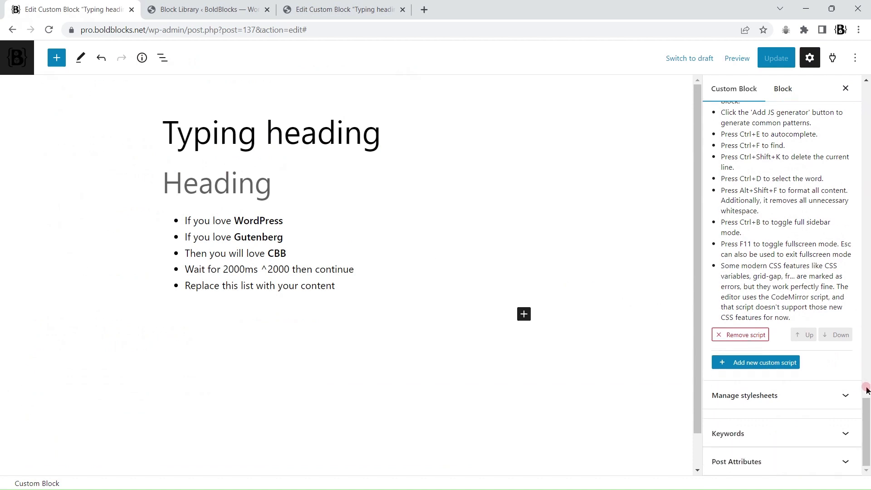
click(850, 398)
drag(780, 319, 692, 304)
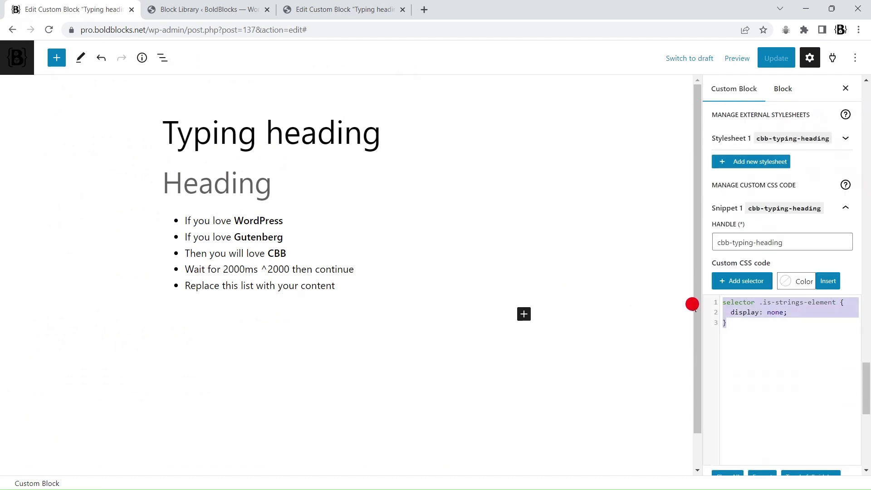
- Switch to the reset.boldblocks.net dashboard, create a new page in its own browser tab, and title it "Typing Block"
click(232, 9)
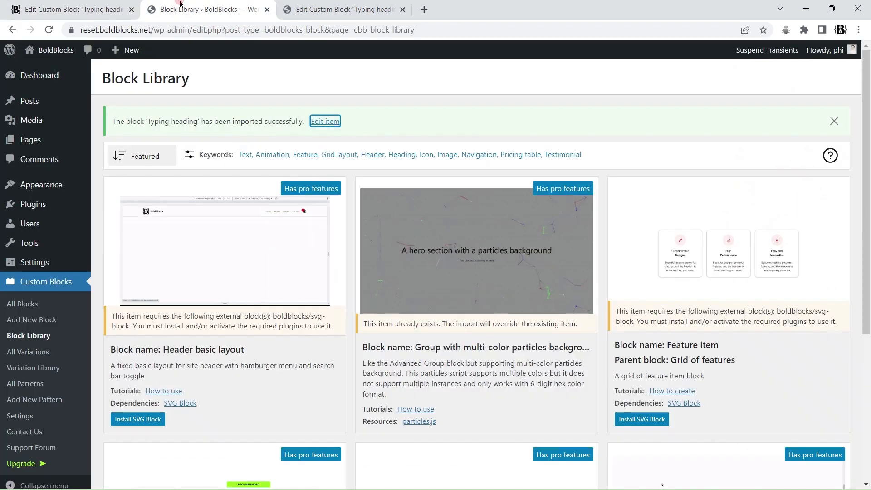
mouse_move(32, 139)
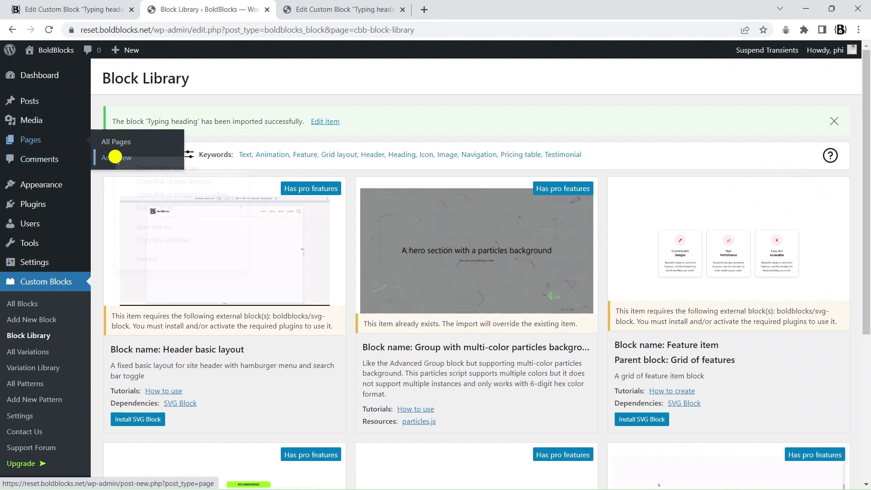
right_click(115, 157)
click(149, 167)
click(349, 5)
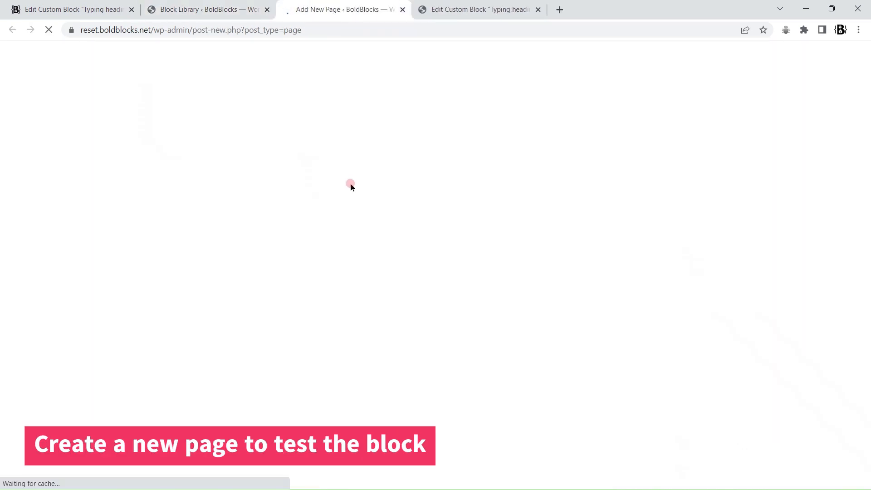
text(Ty)
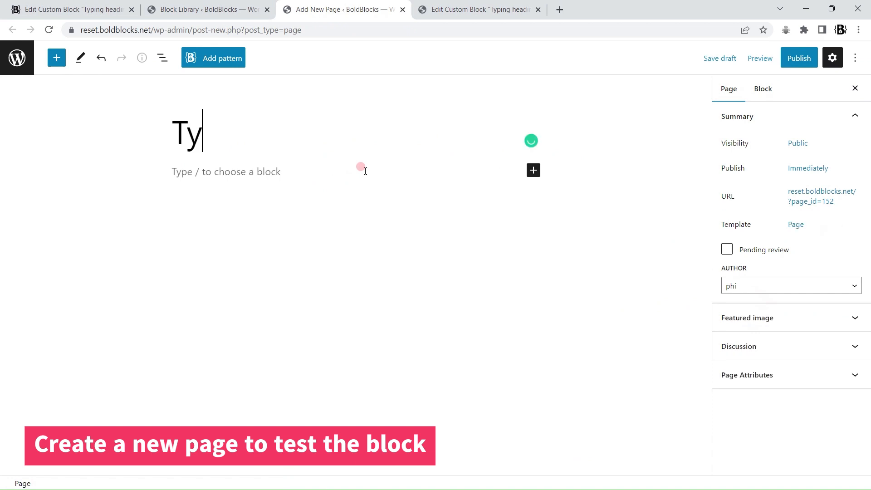
text(ping Block)
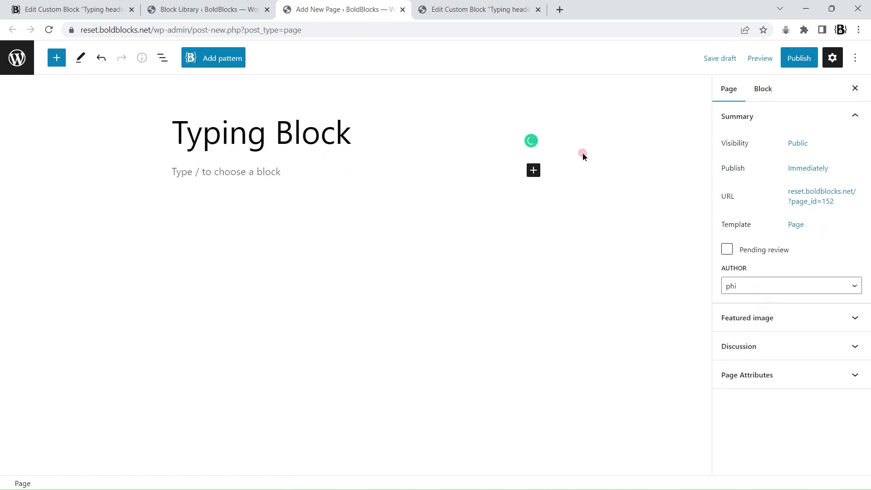
- Publish the Typing Block page and close the publishing panel
click(799, 57)
click(752, 57)
click(852, 58)
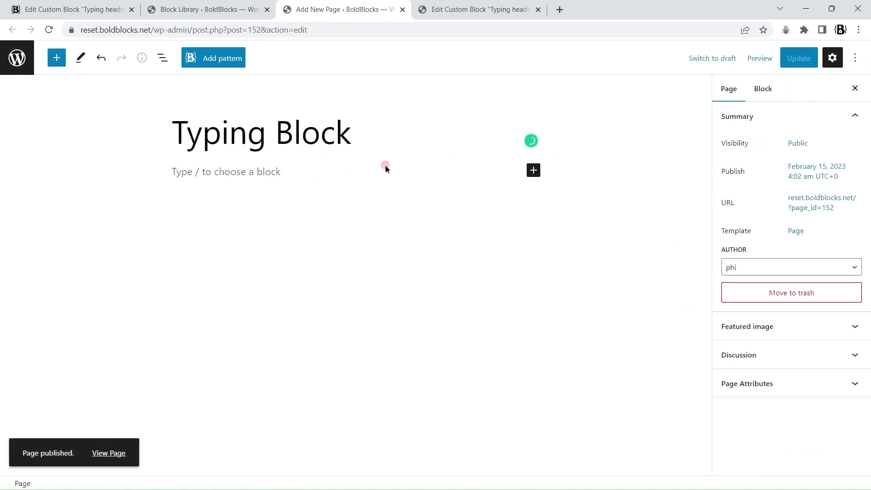
- Insert the Typing heading custom block into the empty paragraph below the page title
click(178, 168)
click(55, 57)
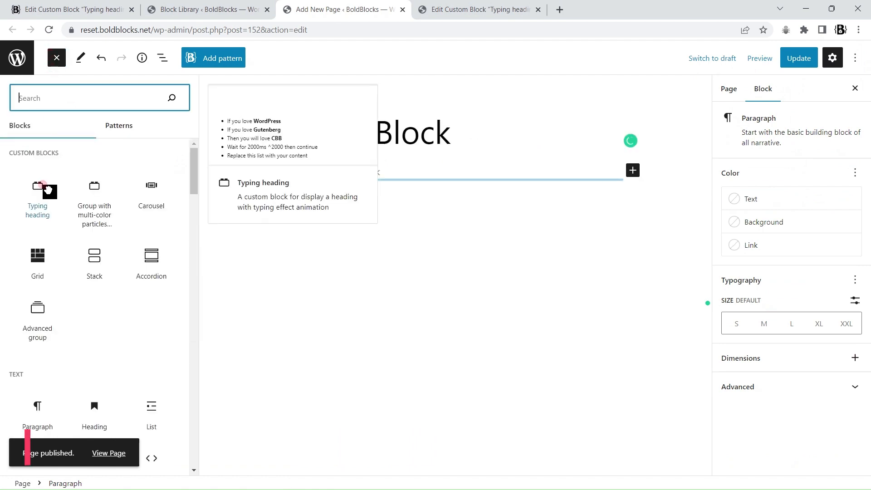
click(39, 190)
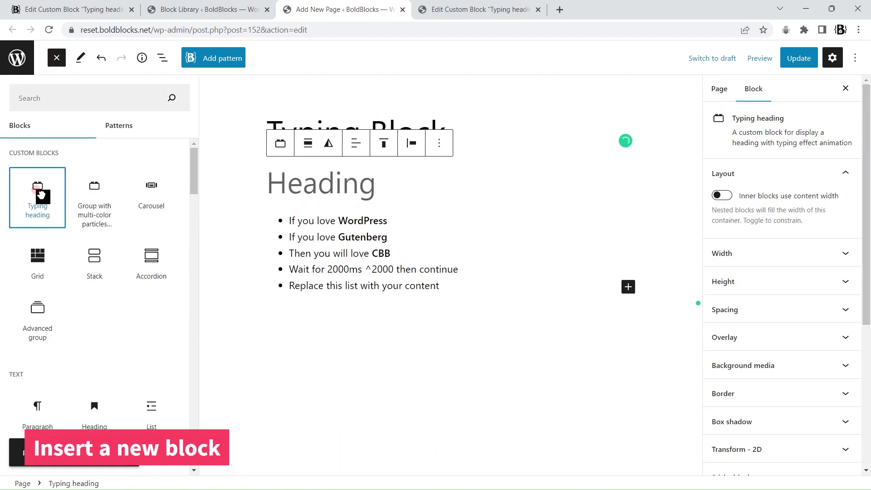
click(58, 57)
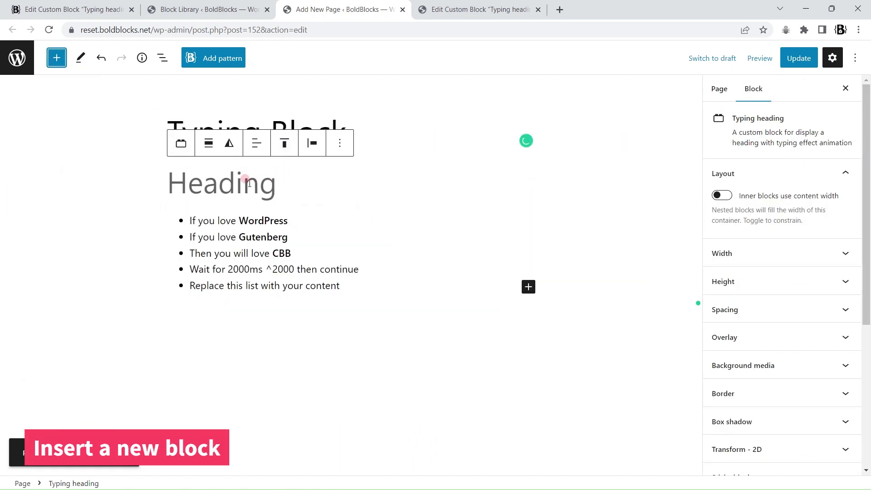
- Examine the Help text in the Typing heading block's custom attributes, including where the typed content has to be entered
scroll(830, 282, down, 4)
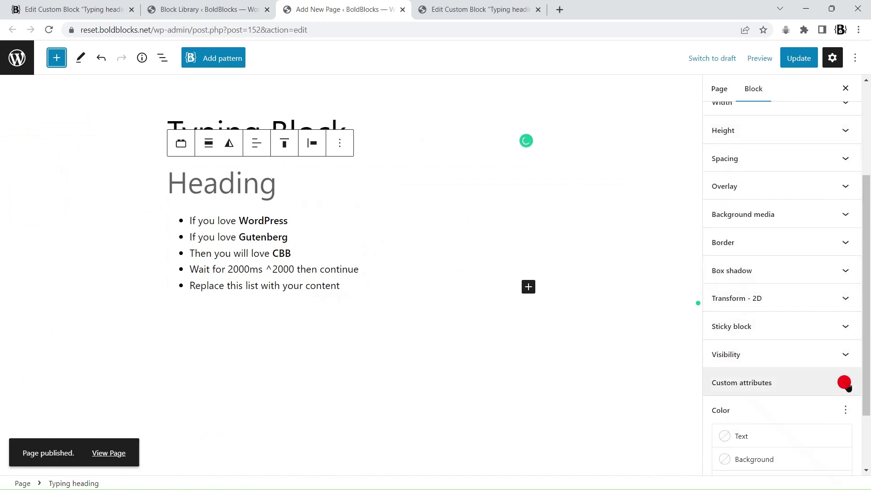
click(842, 326)
drag(721, 321, 844, 320)
drag(731, 331, 845, 333)
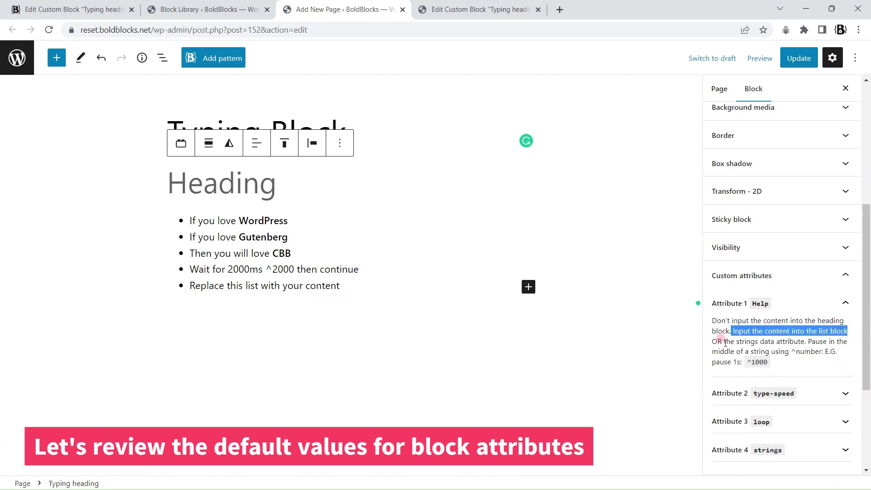
drag(724, 342, 804, 341)
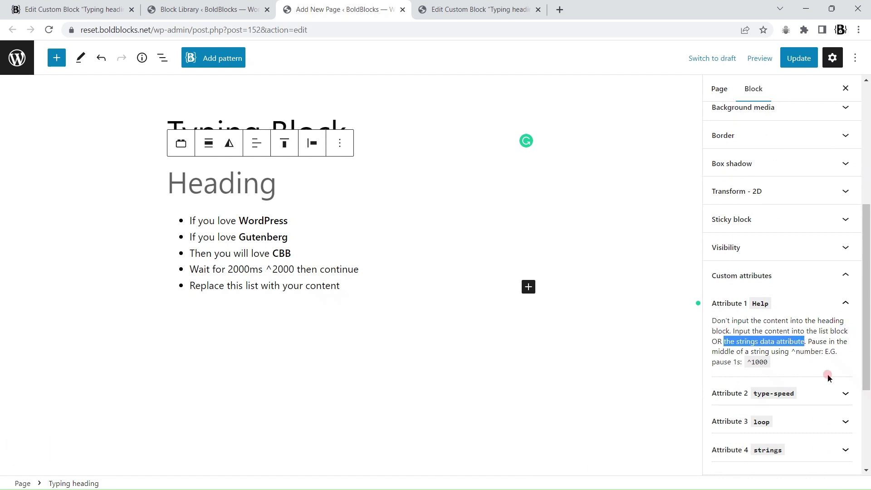
- Examine the default values of the block's type-speed, loop and strings attributes
click(845, 393)
scroll(764, 249, down, 5)
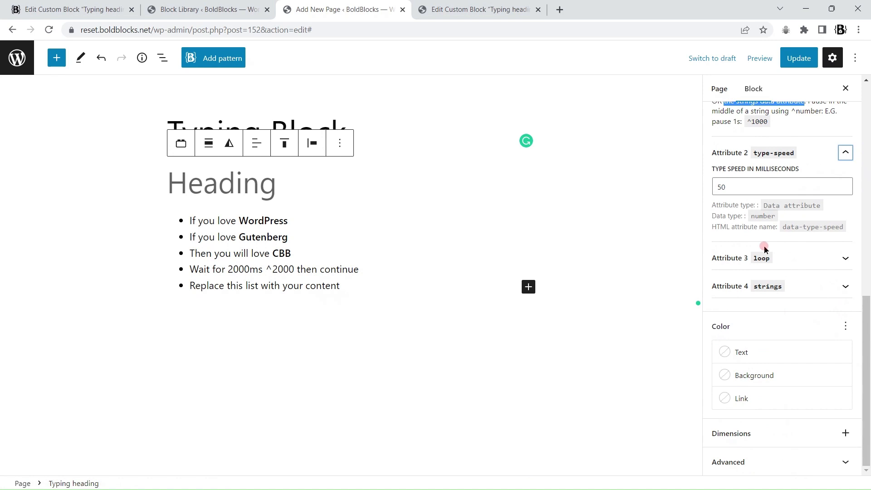
click(838, 256)
click(845, 344)
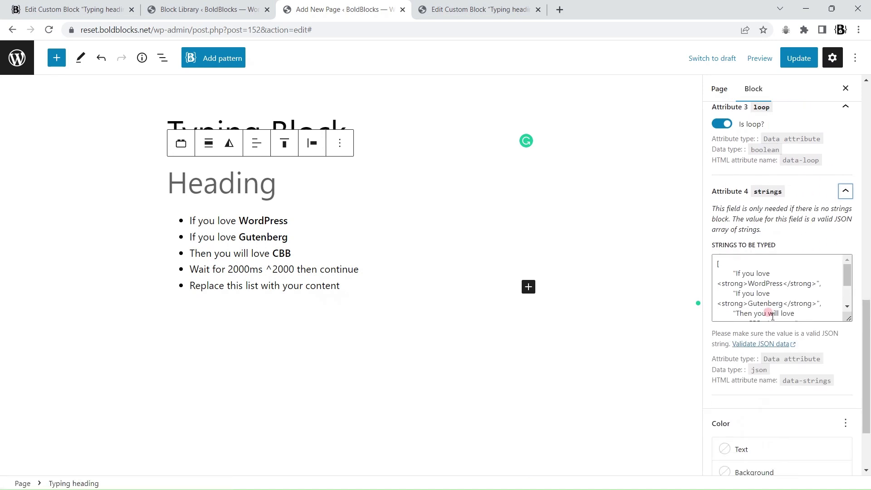
scroll(771, 313, down, 5)
drag(737, 198, 745, 209)
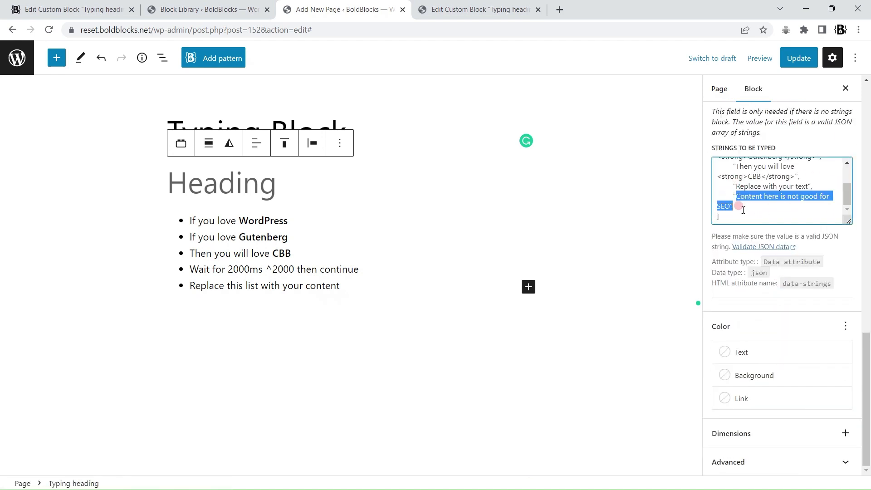
click(748, 209)
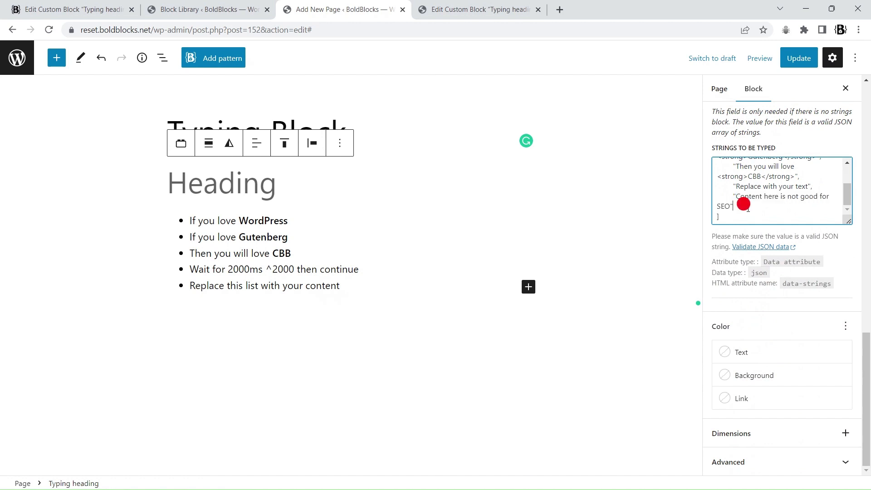
- Update the page and view it in a new browser tab to check the typing effect with default values
click(798, 57)
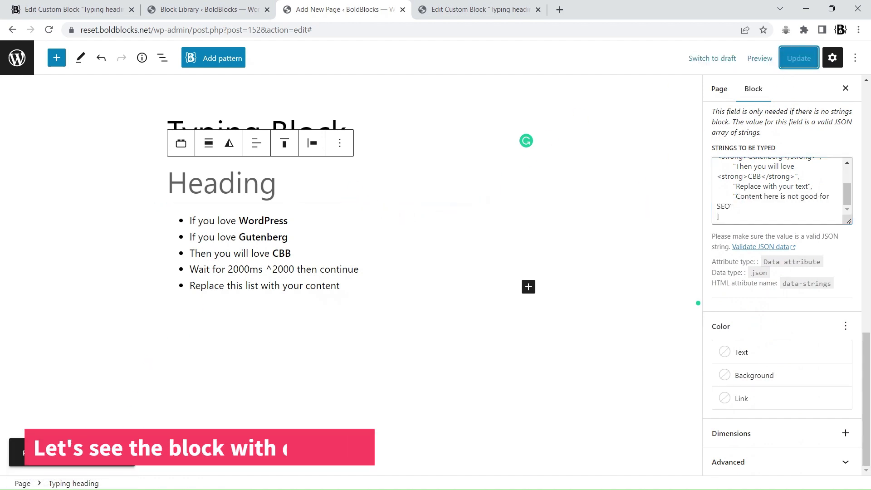
right_click(110, 452)
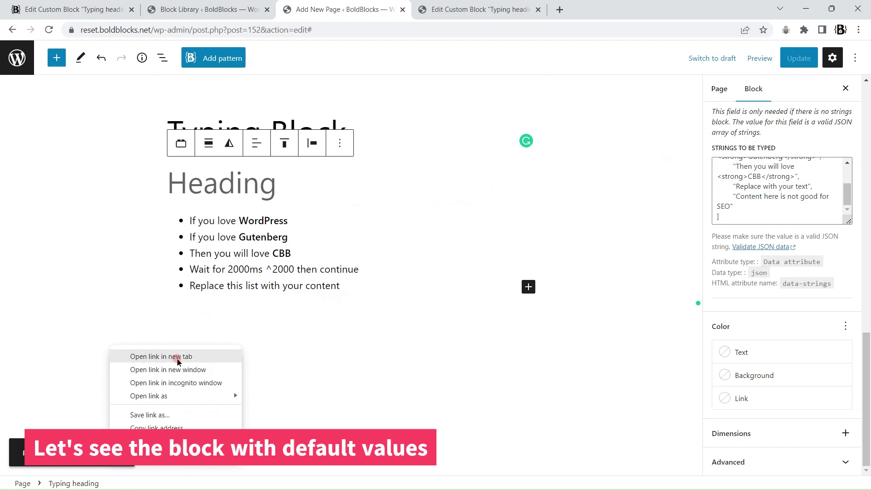
click(161, 356)
click(451, 12)
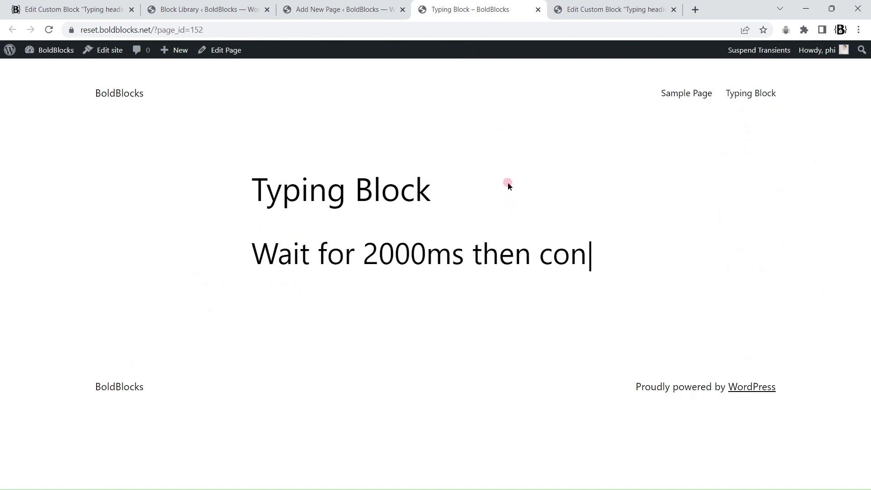
- In the page editor, replace the first list item with "I'm a WordPress Developer", making "WordPress Developer" bold
click(335, 18)
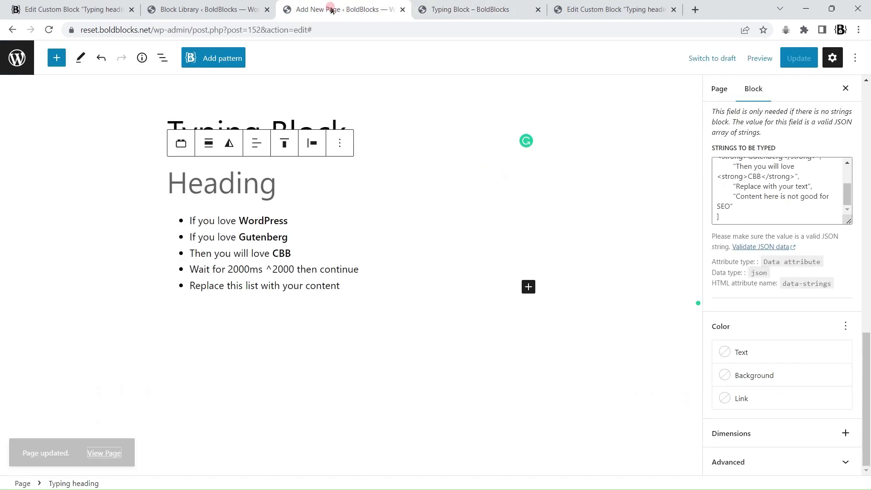
click(224, 220)
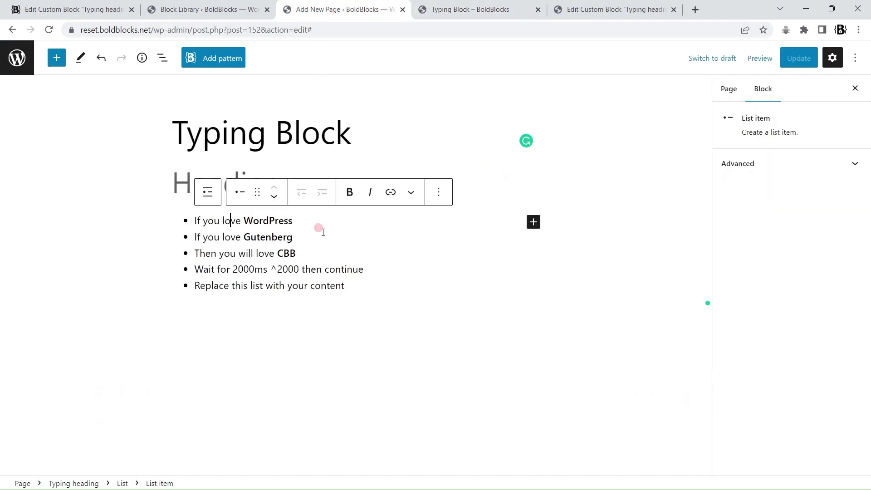
key(shift+End)
text(I)
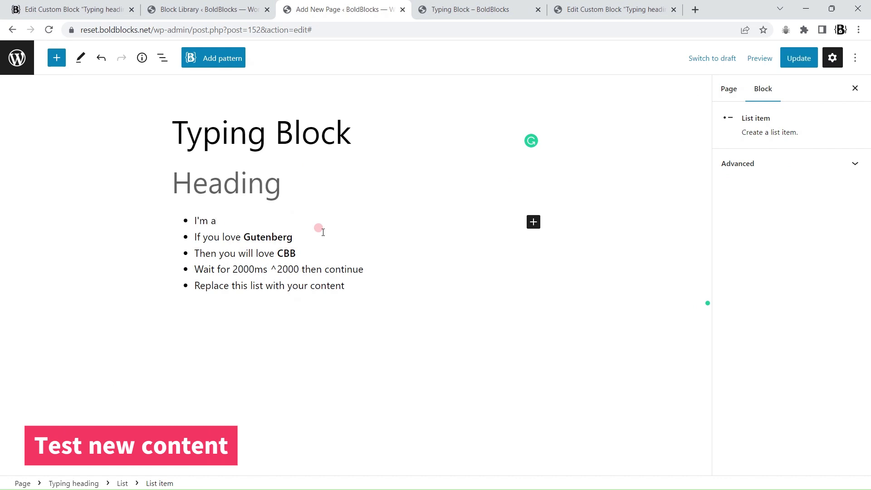
text('m a WordPRess)
key(BackSpace)
key(BackSpace)
key(BackSpace)
key(BackSpace)
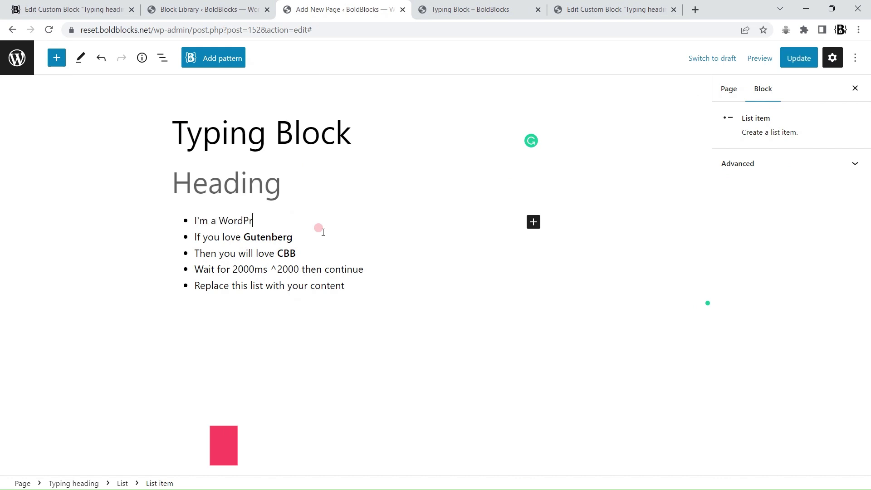
text(ress Developer)
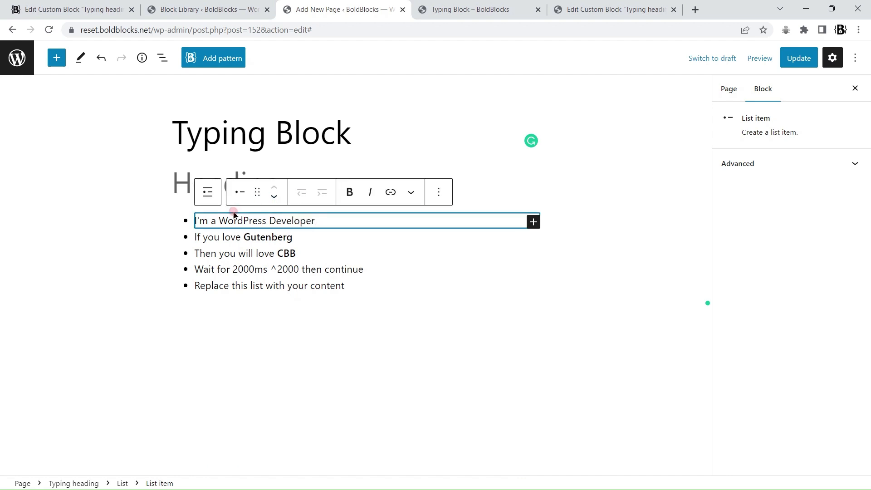
shift+click(218, 220)
click(349, 192)
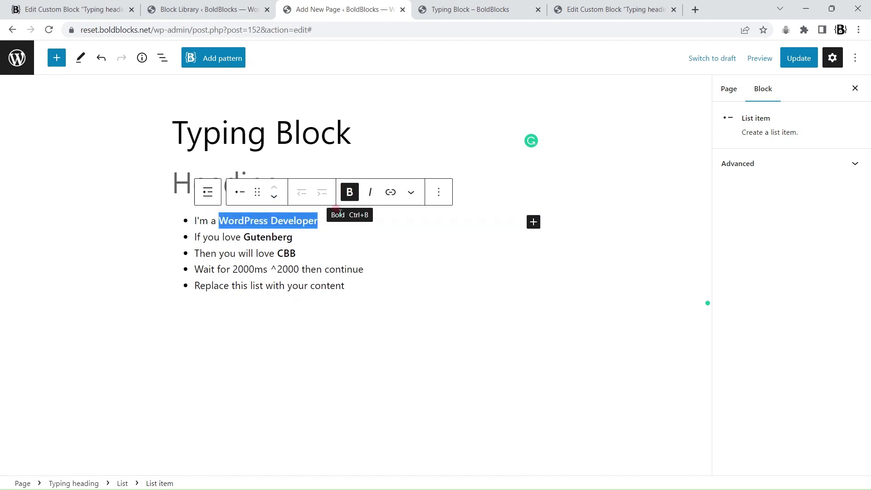
- Copy the "I'm a WordPress Developer" text into a new list item directly below it
click(316, 220)
triple_click(316, 221)
key(ctrl+c)
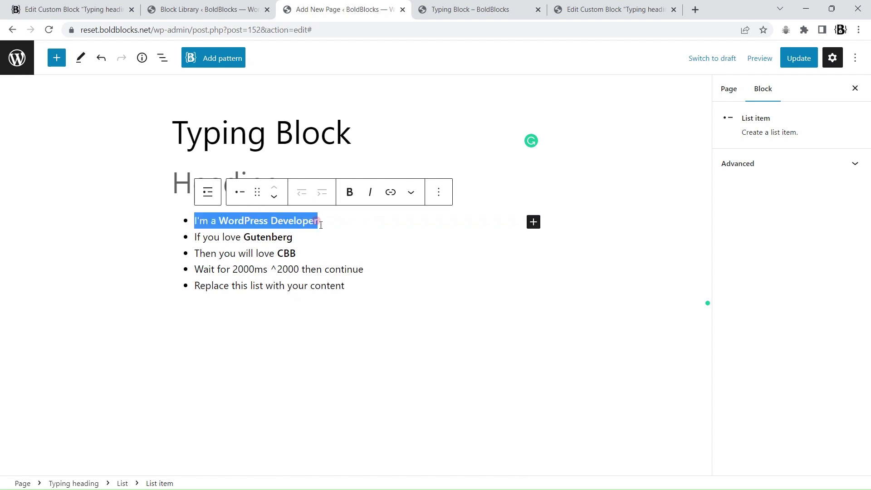
click(320, 224)
key(Return)
key(ctrl+v)
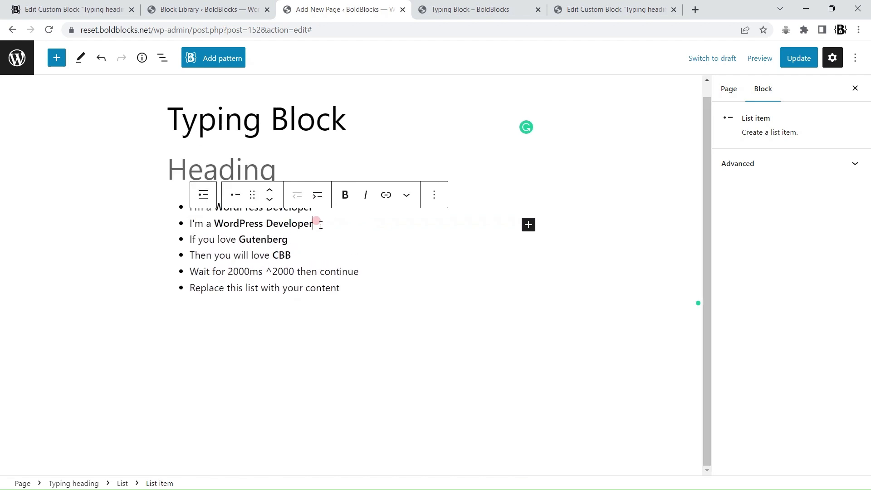
- Change the second list item to read "I'm a FrontEnd Developer", keeping the bold formatting
key(ctrl+shift+Left)
key(ctrl+shift+Left)
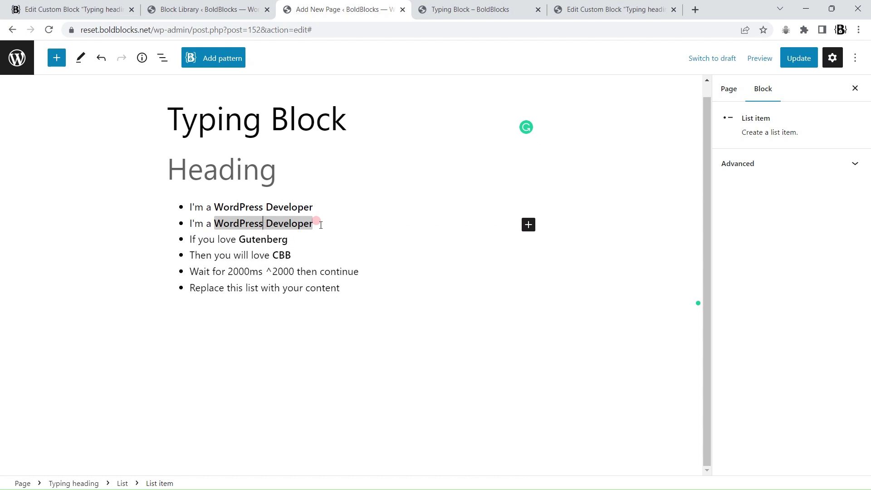
key(BackSpace)
key(BackSpace)
key(BackSpace)
key(BackSpace)
key(BackSpace)
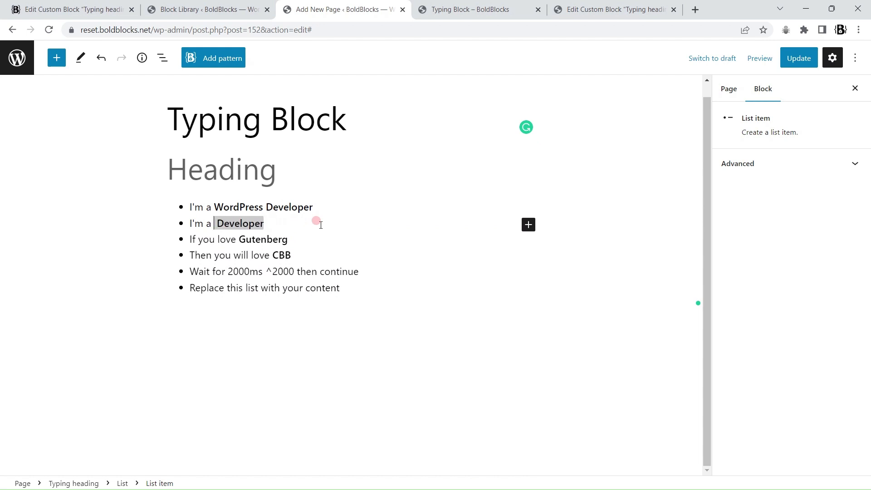
text(FrontEnd)
key(End)
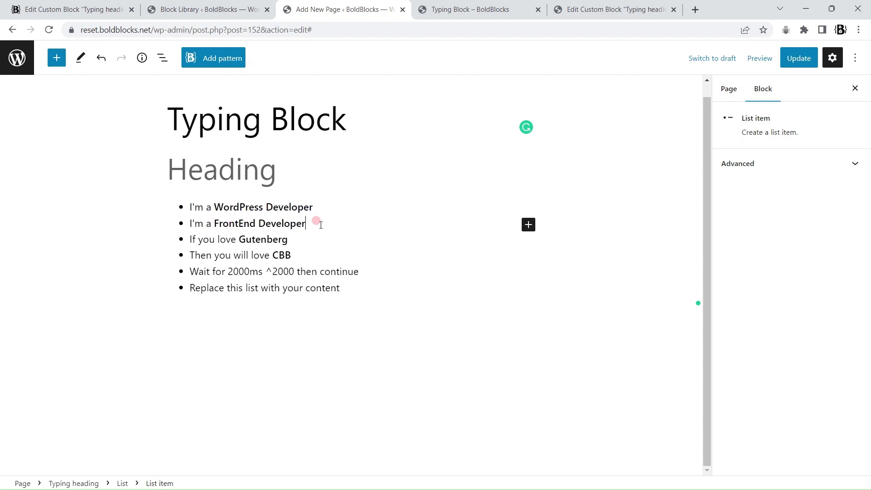
- Add a third list item "Get in touch and hire me" and delete the remaining default items below it
key(Return)
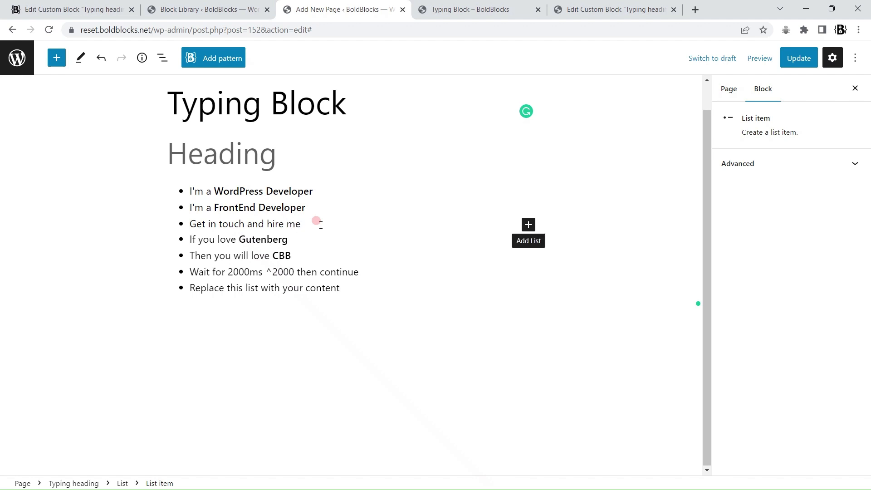
drag(347, 293, 189, 239)
key(BackSpace)
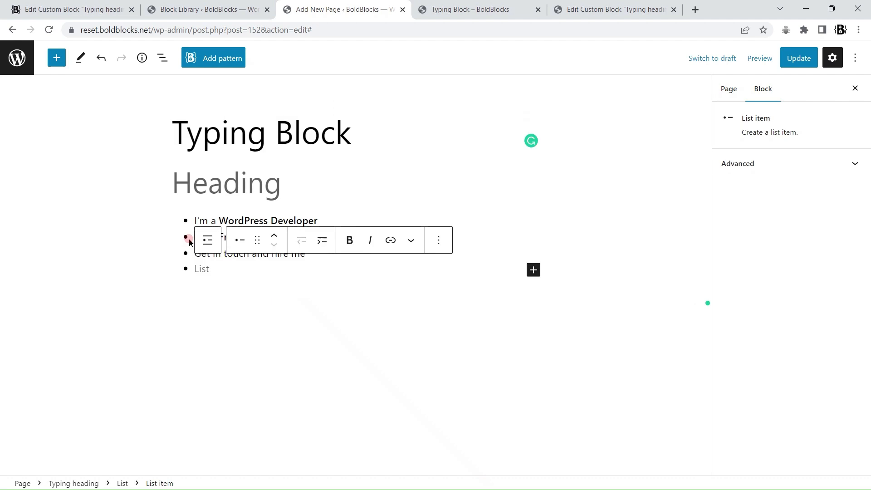
key(BackSpace)
- Update the page and check the new typed content on the published page, returning to the editor when done
click(799, 58)
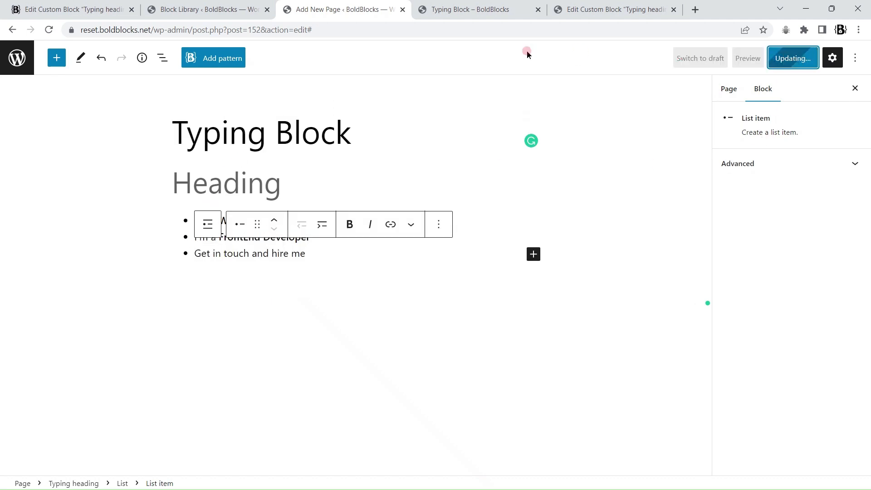
click(472, 9)
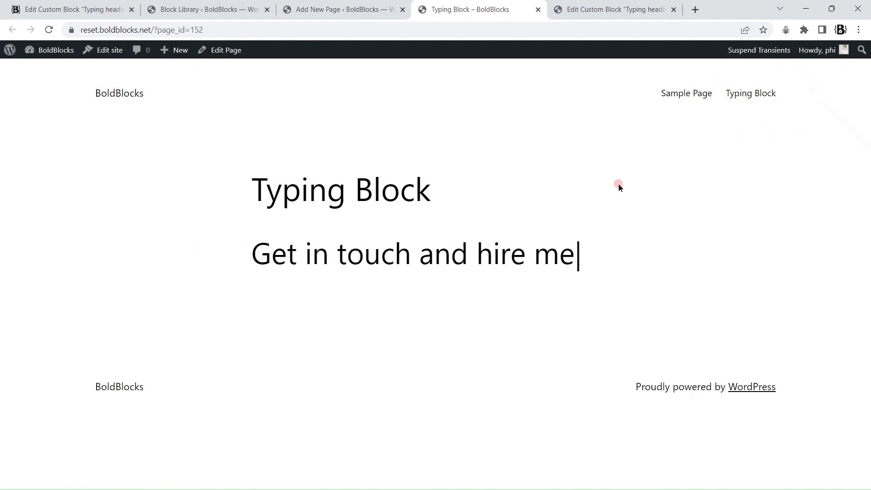
click(338, 10)
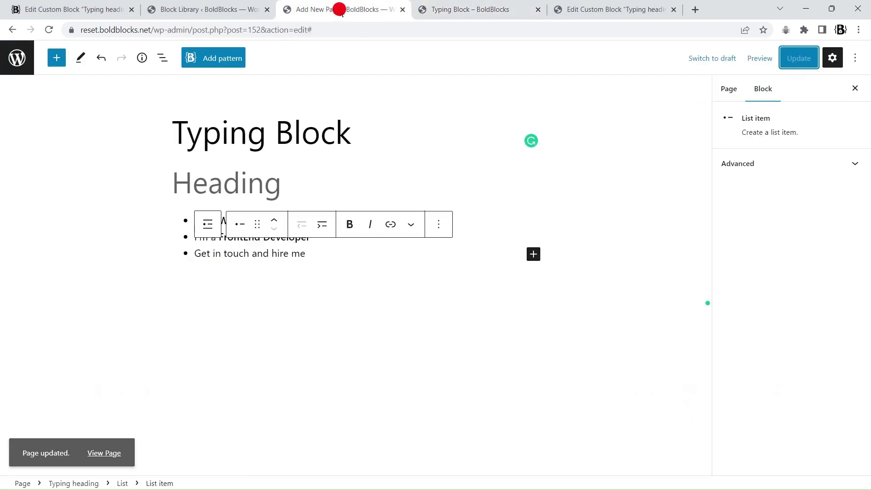
- Remove the Typing heading block and its contents from the page
click(158, 58)
click(185, 117)
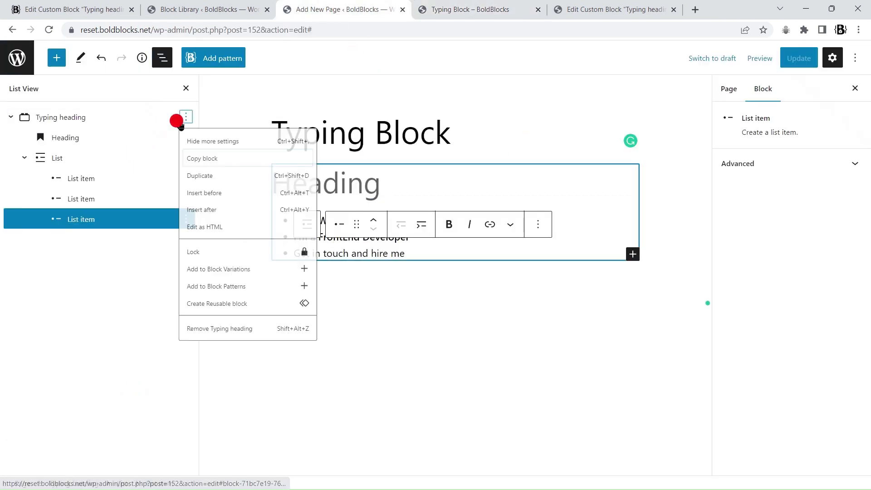
click(221, 366)
click(186, 88)
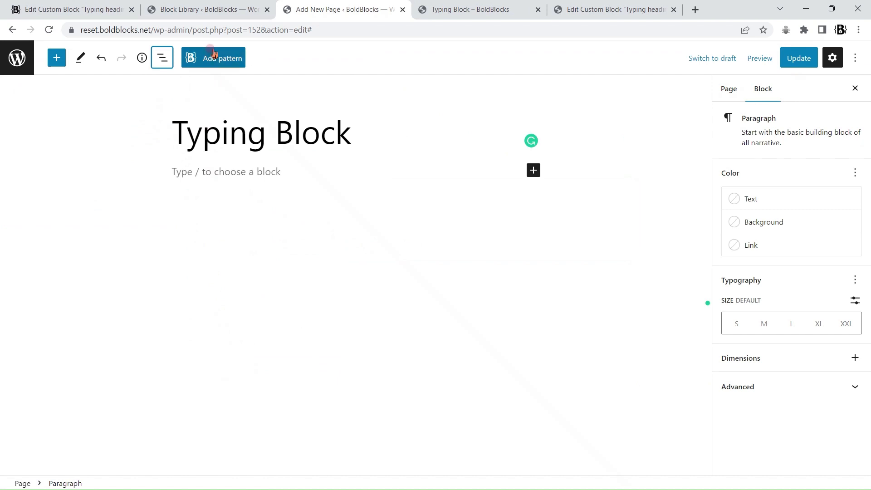
click(180, 161)
- Filter the pattern library by the Hero keyword and install the SVG Block and Block Enhancements plugins required by the SaaS landing template
click(213, 58)
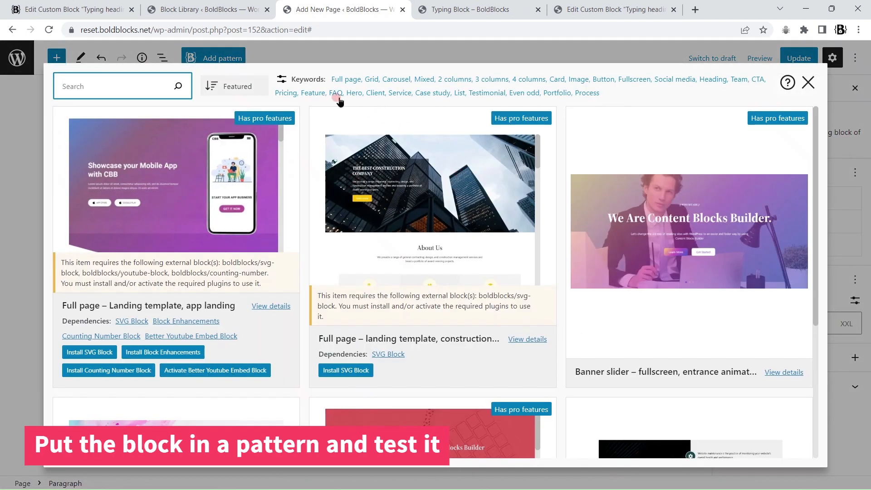
click(354, 93)
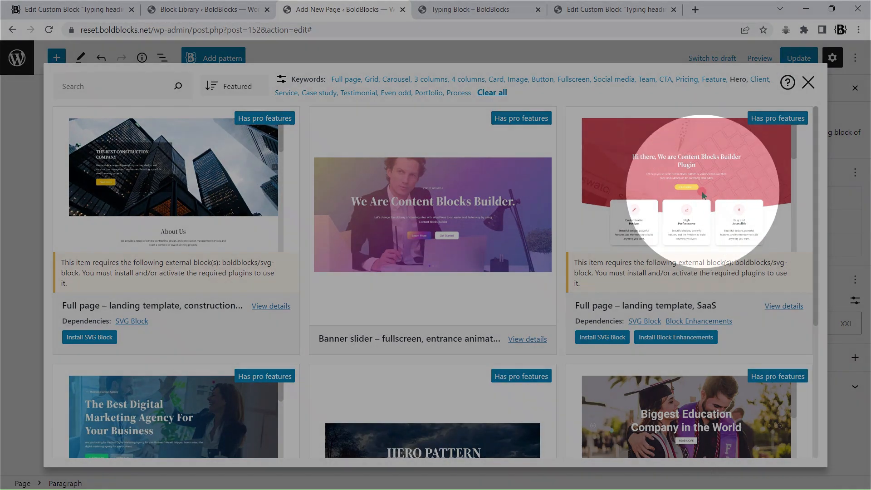
click(605, 337)
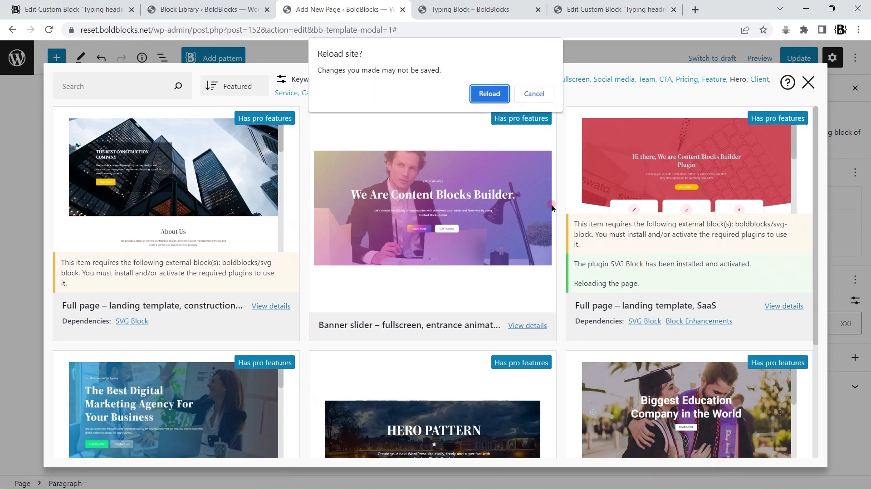
click(481, 92)
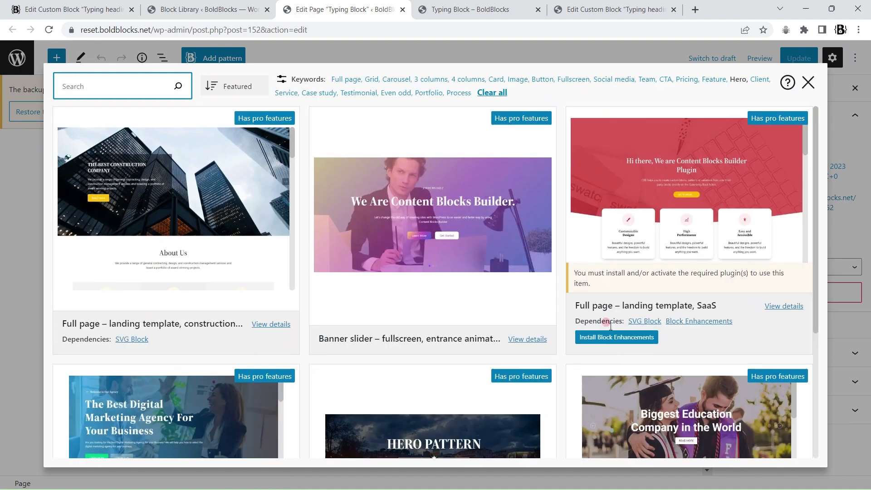
click(610, 337)
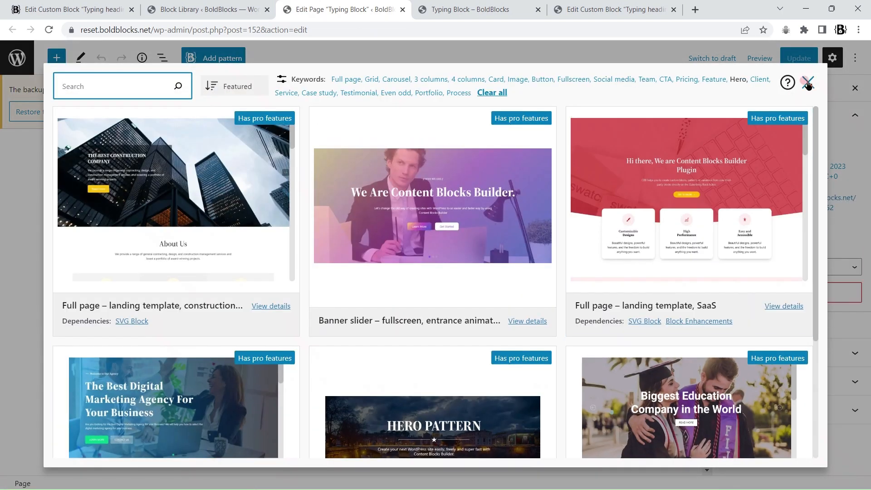
- Dismiss the backup notice in the page editor and remove the Typing heading block from the page
click(808, 83)
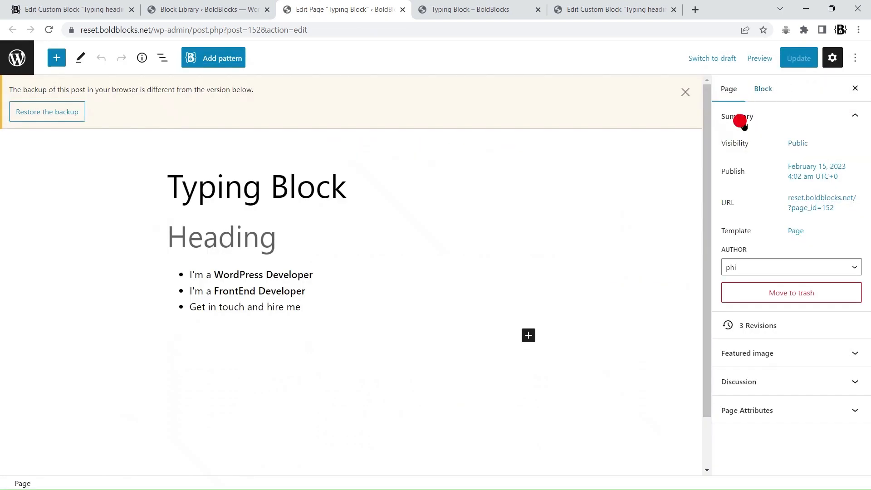
click(685, 92)
click(161, 67)
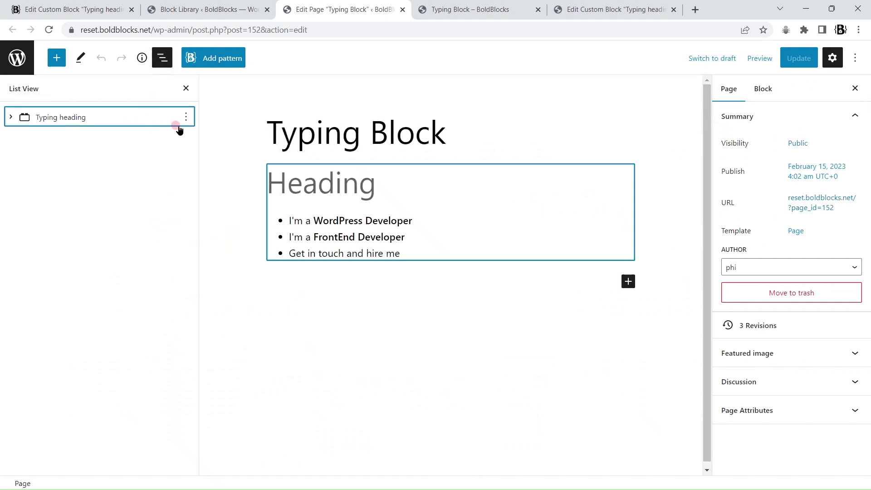
click(178, 128)
click(213, 366)
click(178, 90)
- Insert the "Full page – landing template, SaaS" pattern into the empty page
click(213, 58)
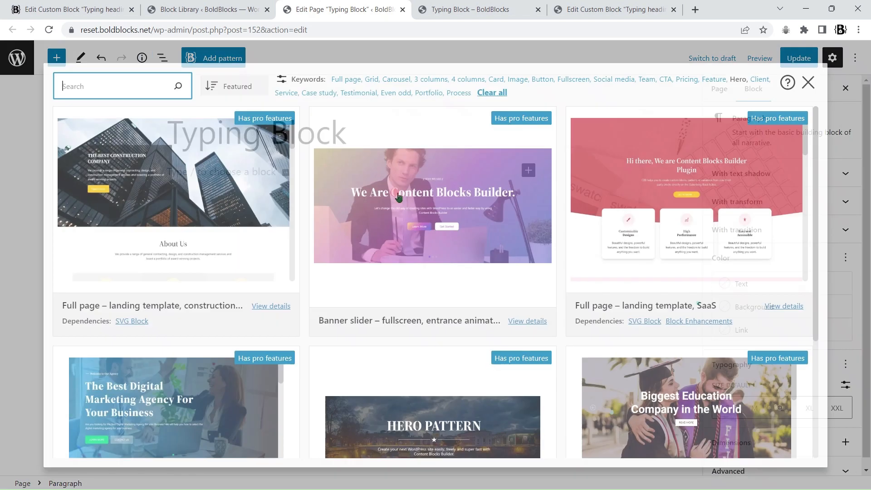
click(593, 221)
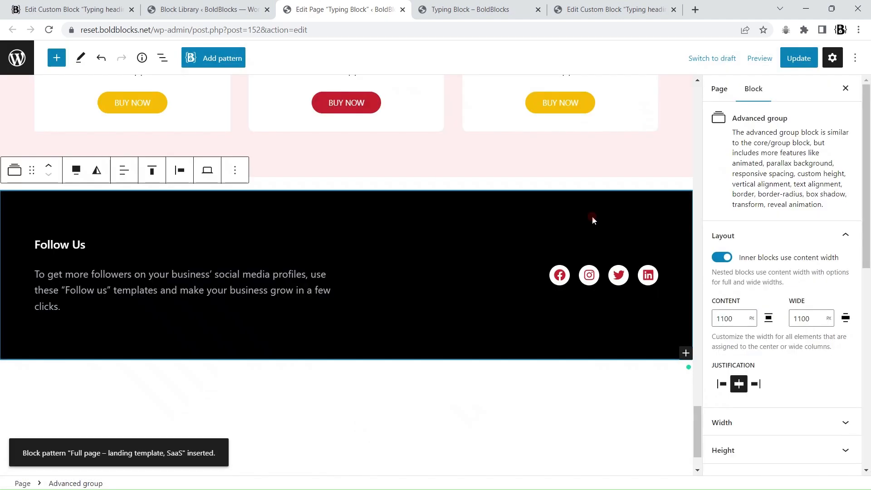
scroll(444, 282, up, 15)
scroll(446, 282, down, 3)
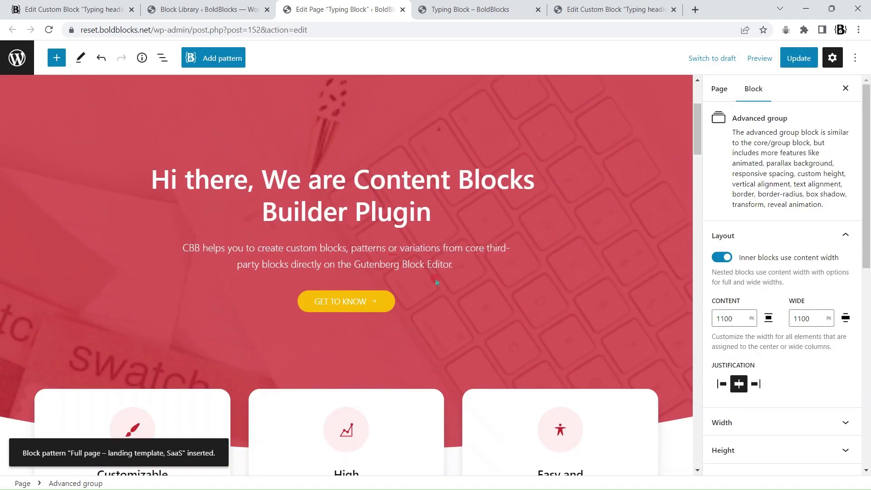
- Replace the hero heading "Hi there, We are Content Blocks Builder Plugin" with "I'm"
click(258, 174)
click(162, 58)
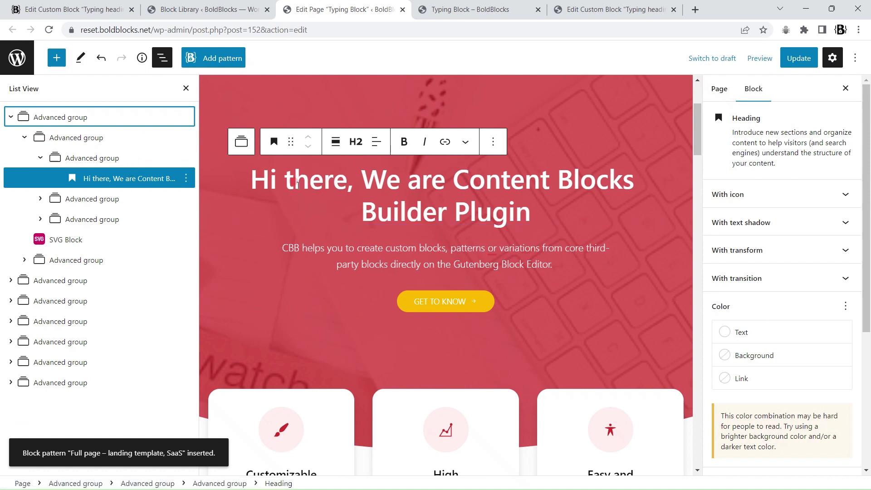
click(253, 185)
triple_click(538, 215)
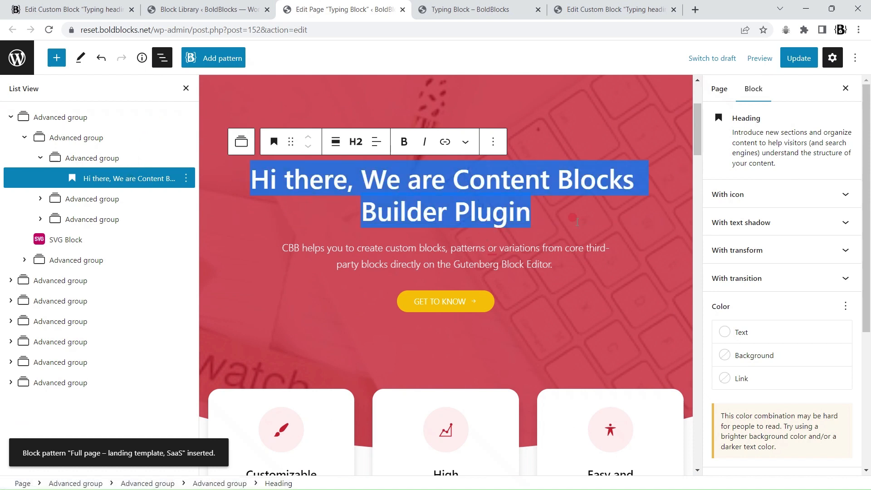
text(I'm)
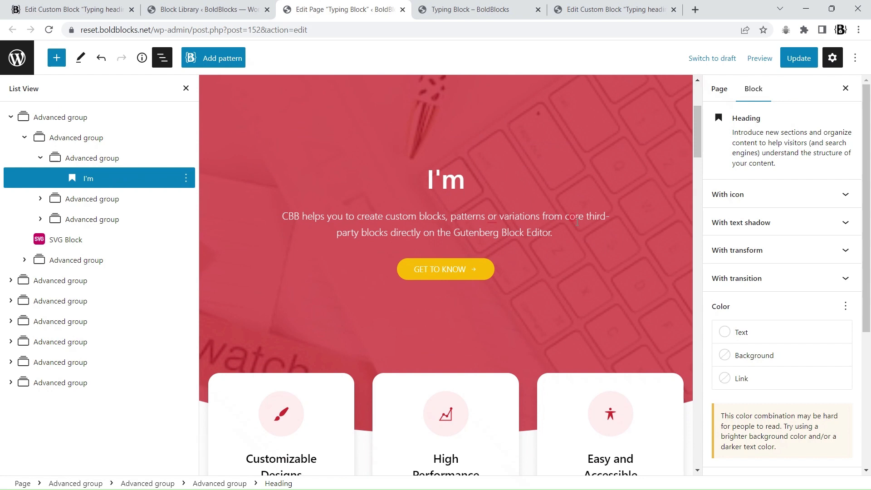
- Duplicate the "I'm" heading and change the copy's text to "Try me and you will love me"
click(184, 179)
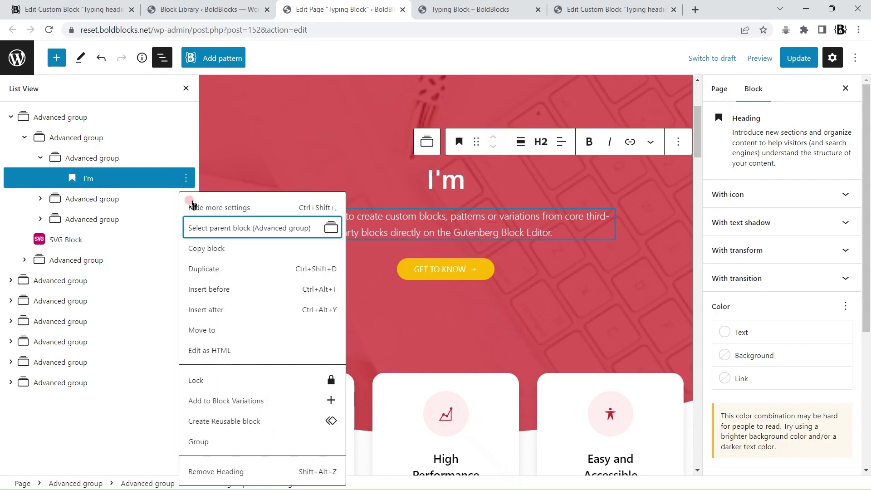
click(222, 270)
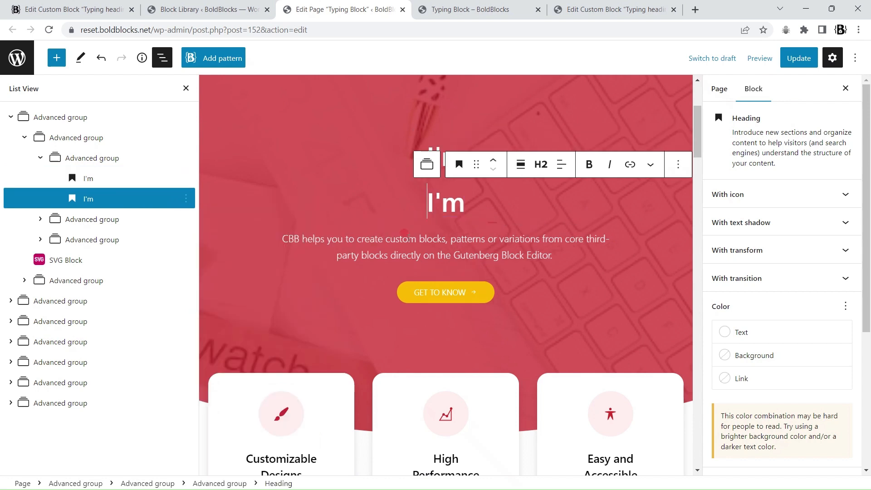
scroll(483, 211, down, 1)
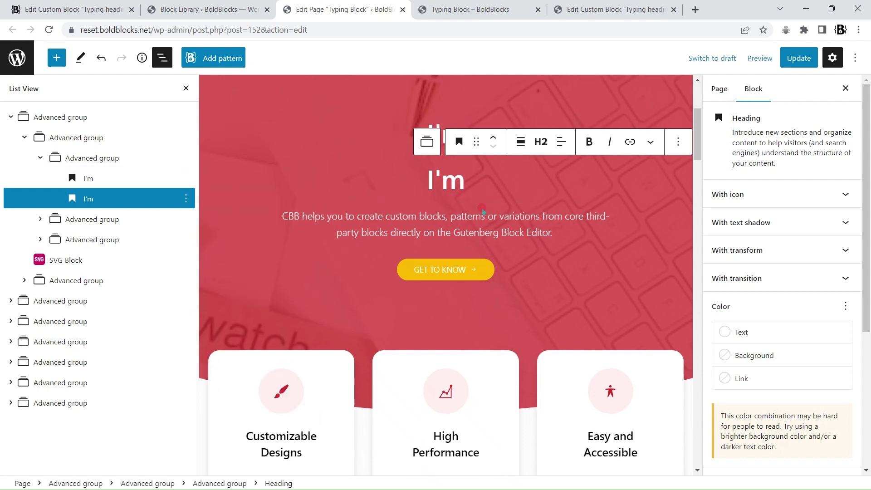
text(Try me and )
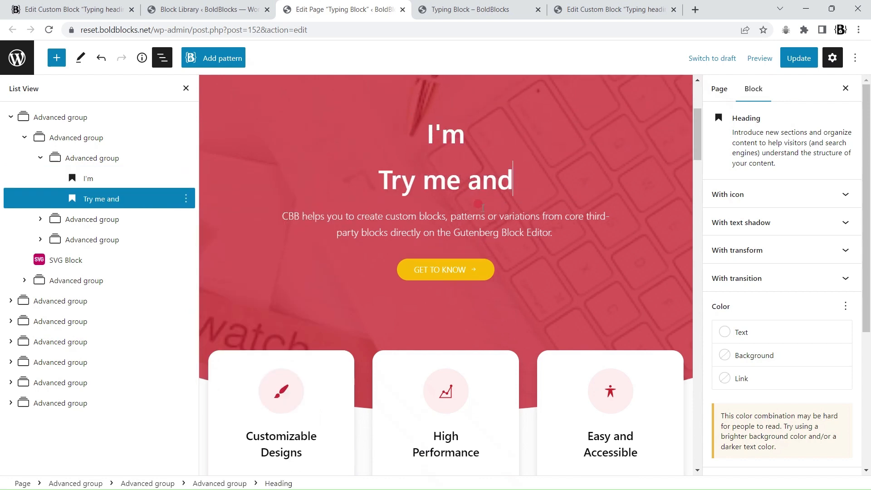
text(yuu will love me)
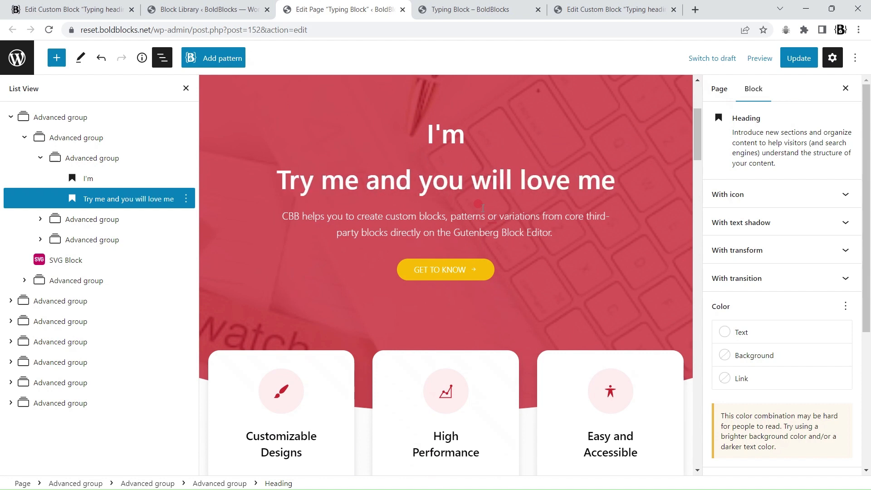
- Insert a Typing heading block between the "I'm" and "Try me and you will love me" headings
key(Up)
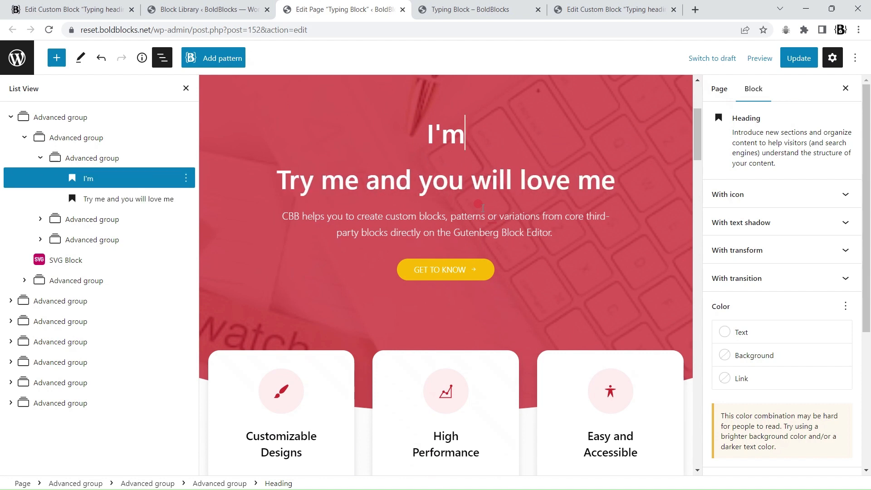
key(Return)
text(/ty)
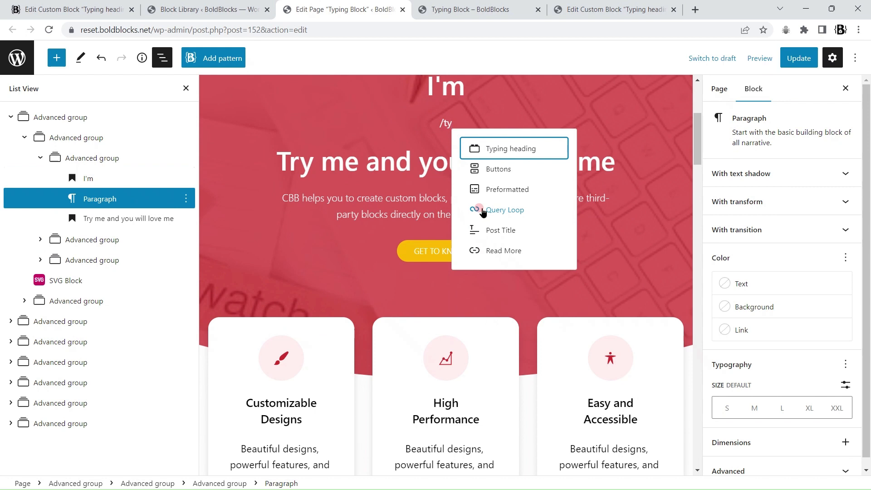
key(Return)
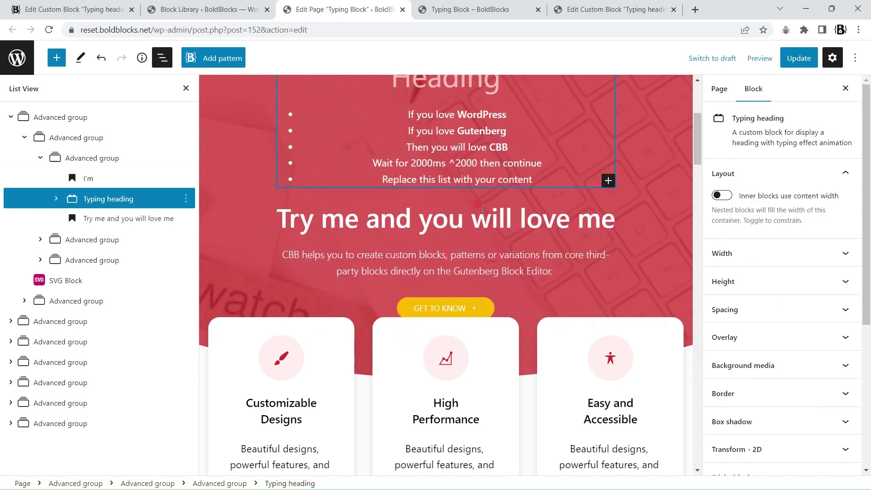
- Replace the first list item of the Typing heading block with "Content Blocks Builder"
scroll(472, 207, up, 3)
click(517, 267)
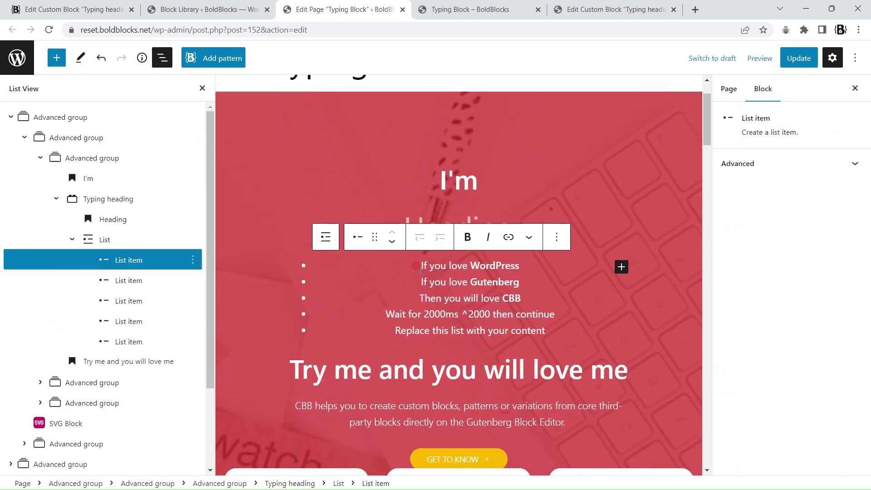
drag(417, 263, 496, 283)
text(Content)
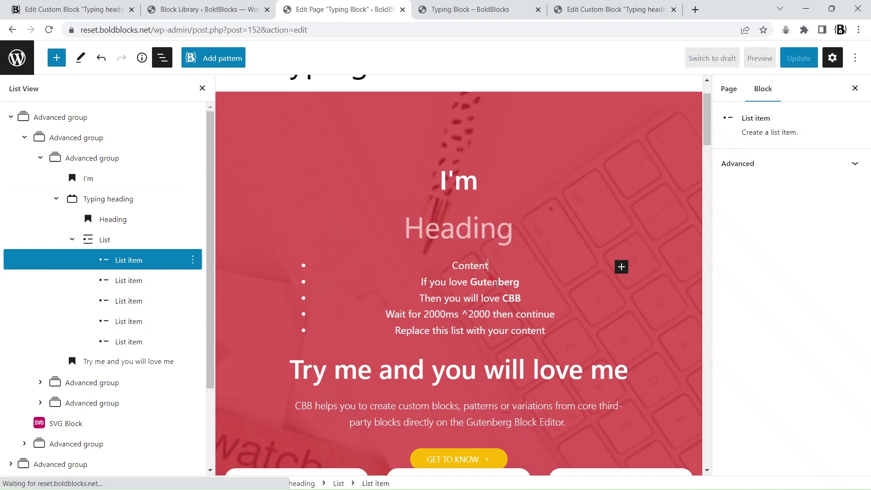
text( Blocks Builder)
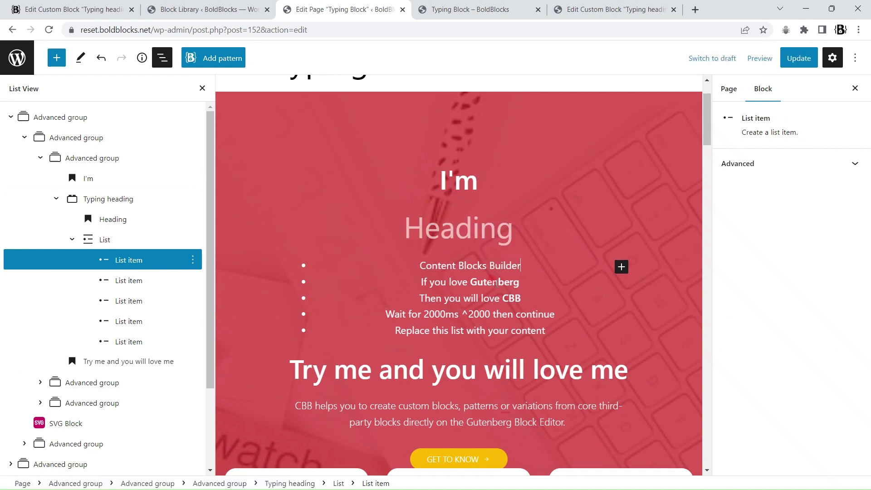
- Add a list item "The best tool for Gutenberg" directly below the "Content Blocks Builder" item
key(Tab)
click(534, 267)
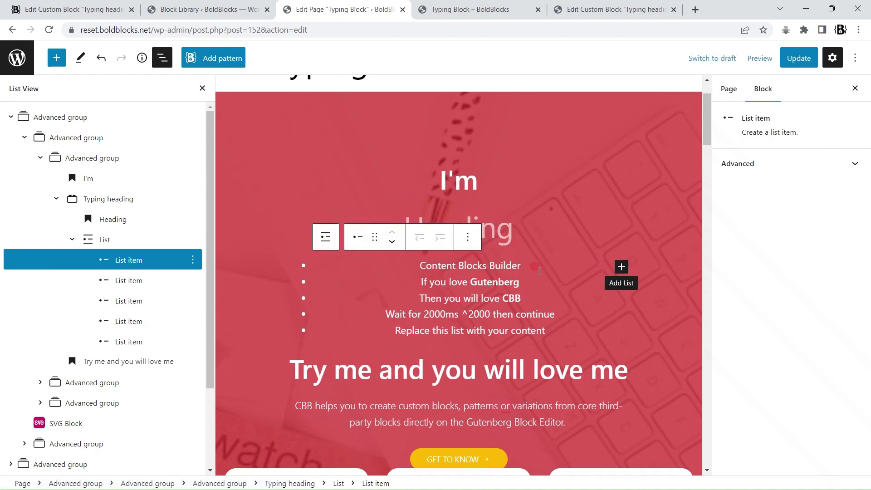
key(Return)
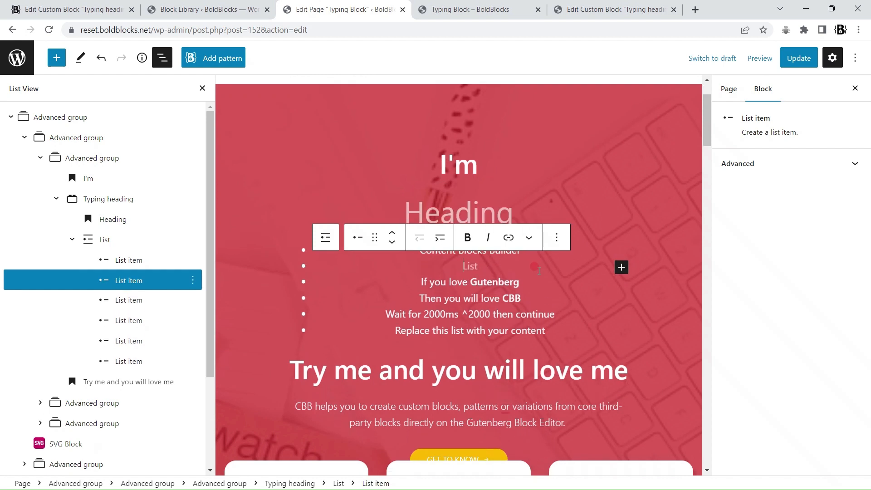
text(The b)
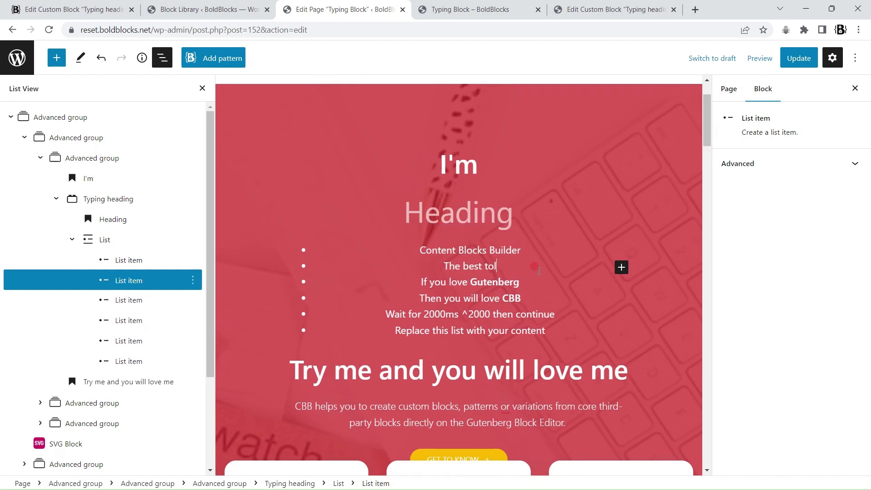
text(est tool for Gutenberg)
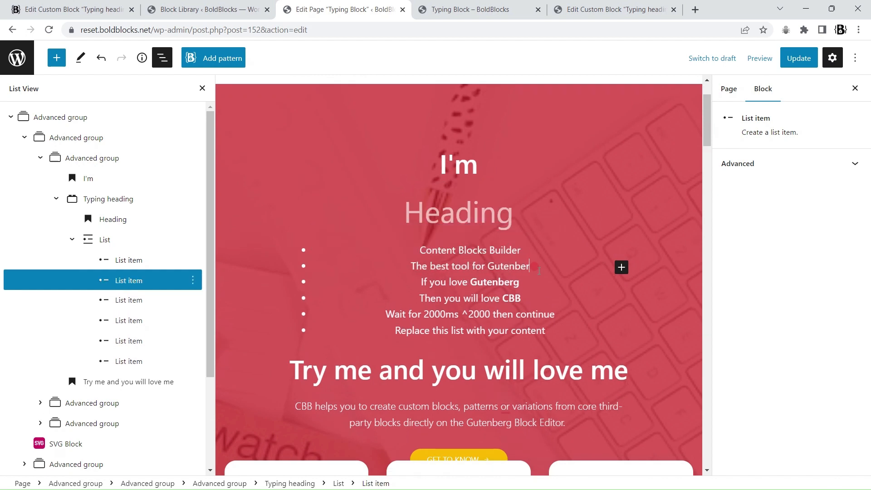
- Delete the four remaining default list items below "The best tool for Gutenberg"
click(546, 330)
shift+click(440, 280)
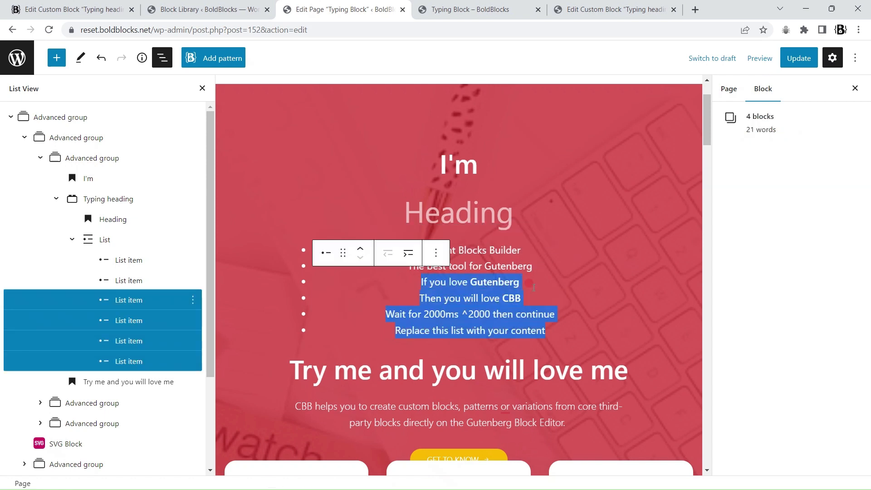
key(BackSpace)
key(BackSpace)
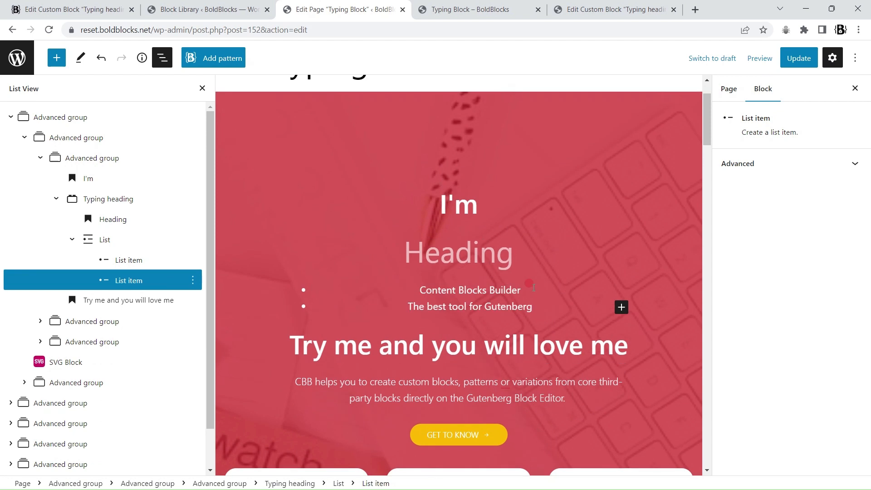
- Update the page and reload the published Typing Block page to check the typing effect in the hero section
click(796, 59)
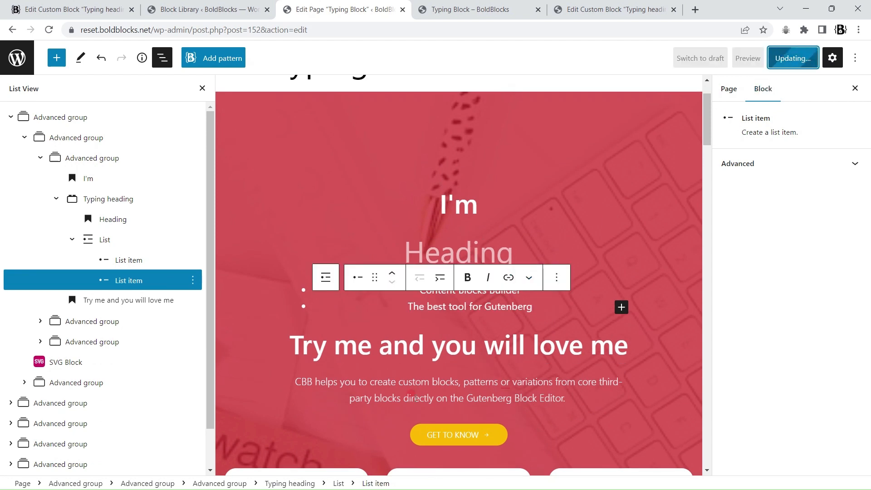
click(453, 9)
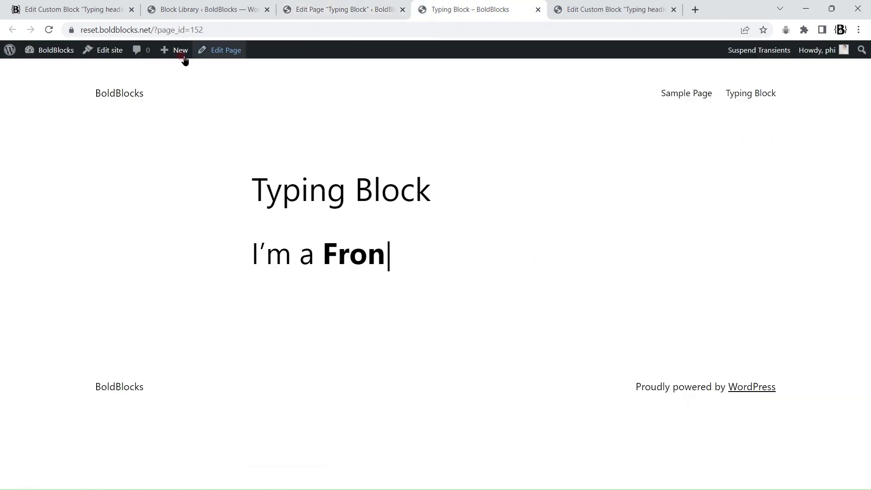
click(48, 29)
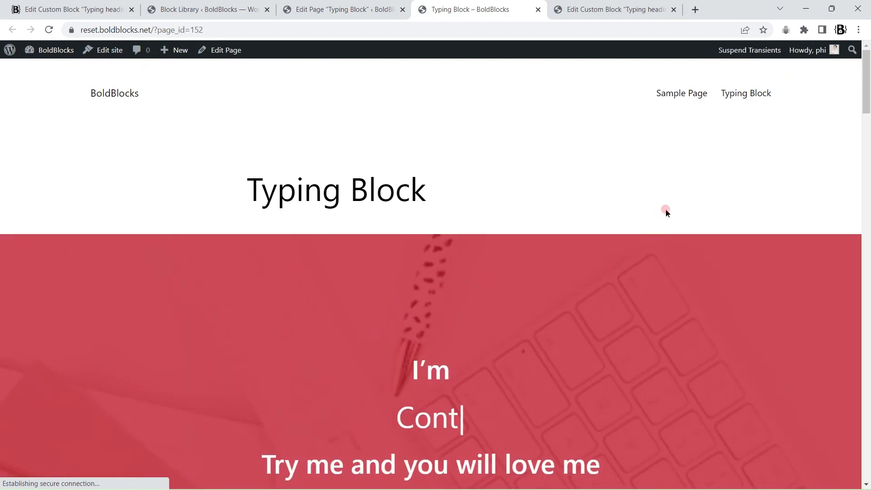
- Make both list items of the Typing heading block, "Content Blocks Builder" and "The best tool for Gutenberg", bold
scroll(667, 213, down, 2)
scroll(666, 212, up, 1)
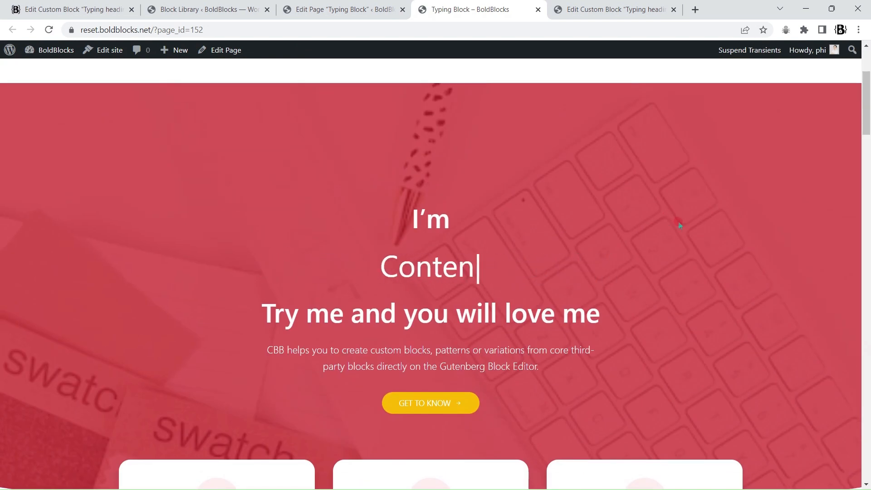
click(352, 11)
triple_click(413, 283)
click(467, 263)
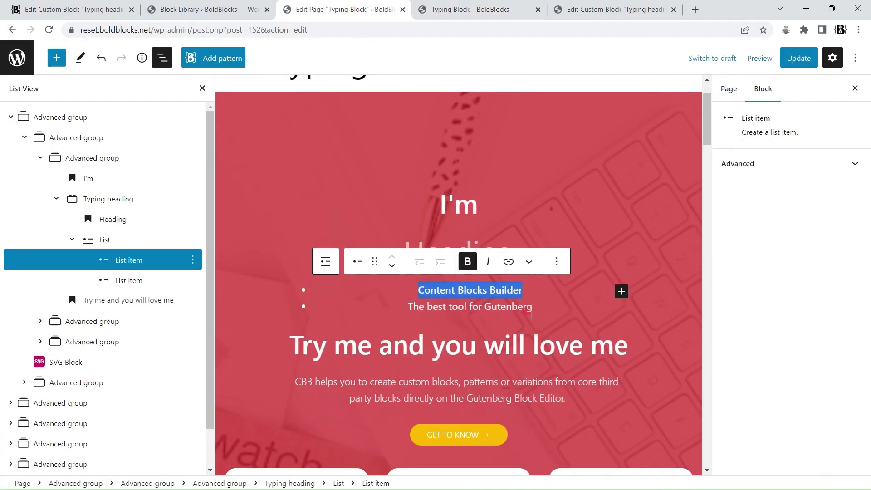
click(540, 307)
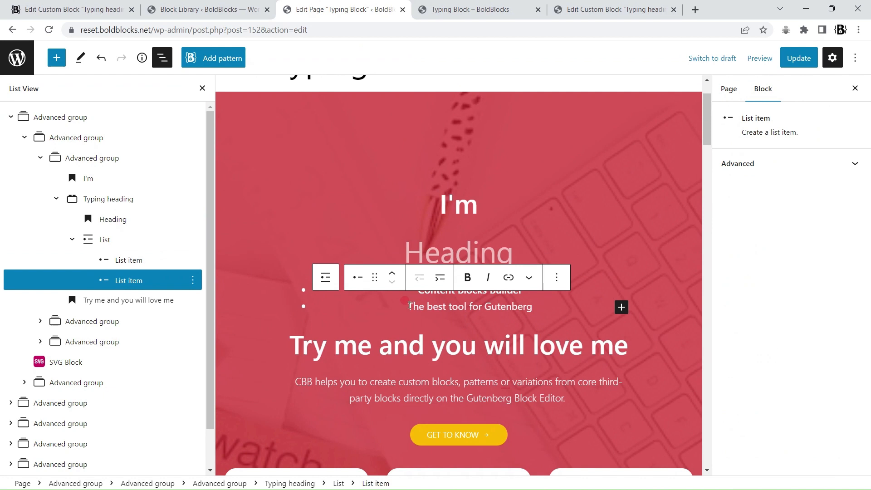
click(466, 277)
- Update the page with the bold list items and reload the published Typing Block page to review the typing text
click(798, 58)
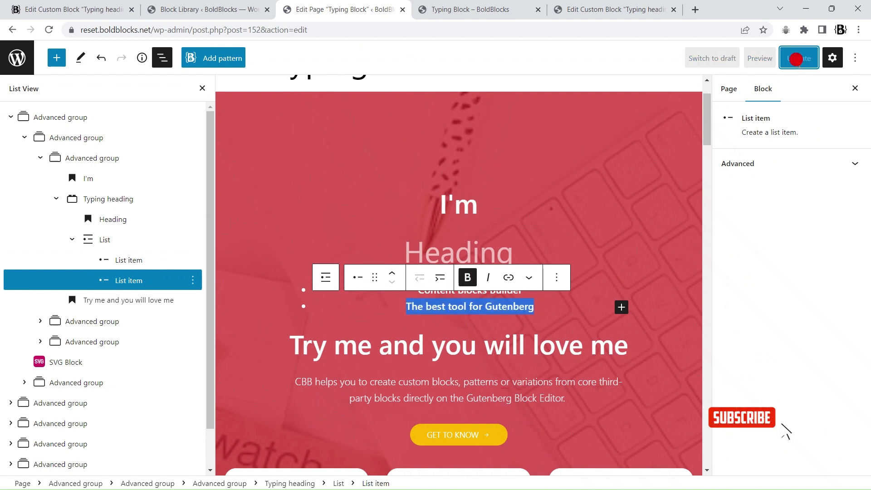
click(472, 10)
click(54, 30)
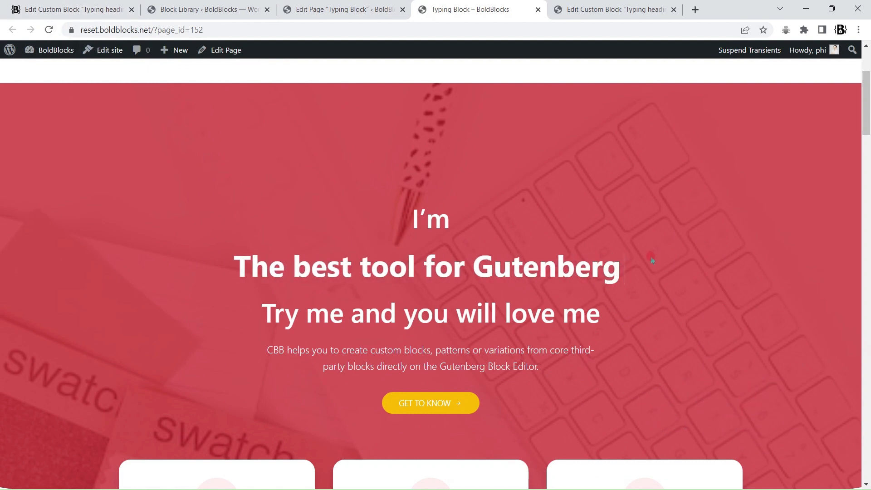
scroll(651, 257, down, 9)
scroll(651, 304, up, 9)
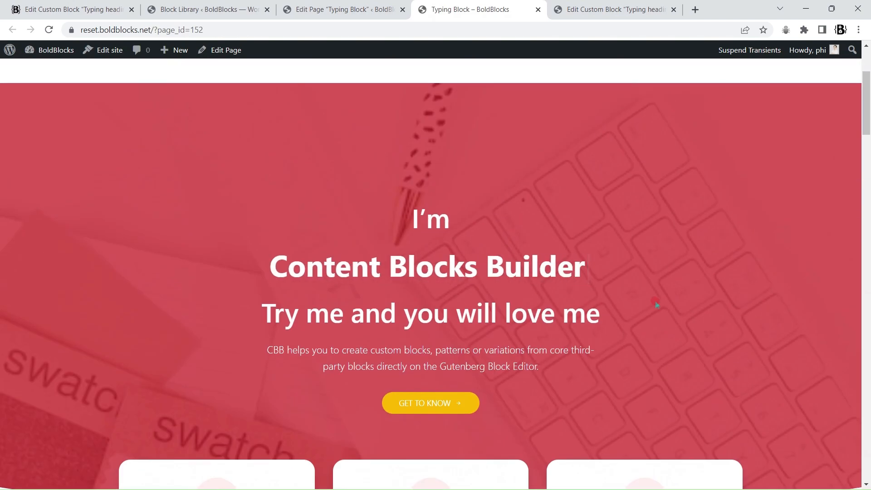